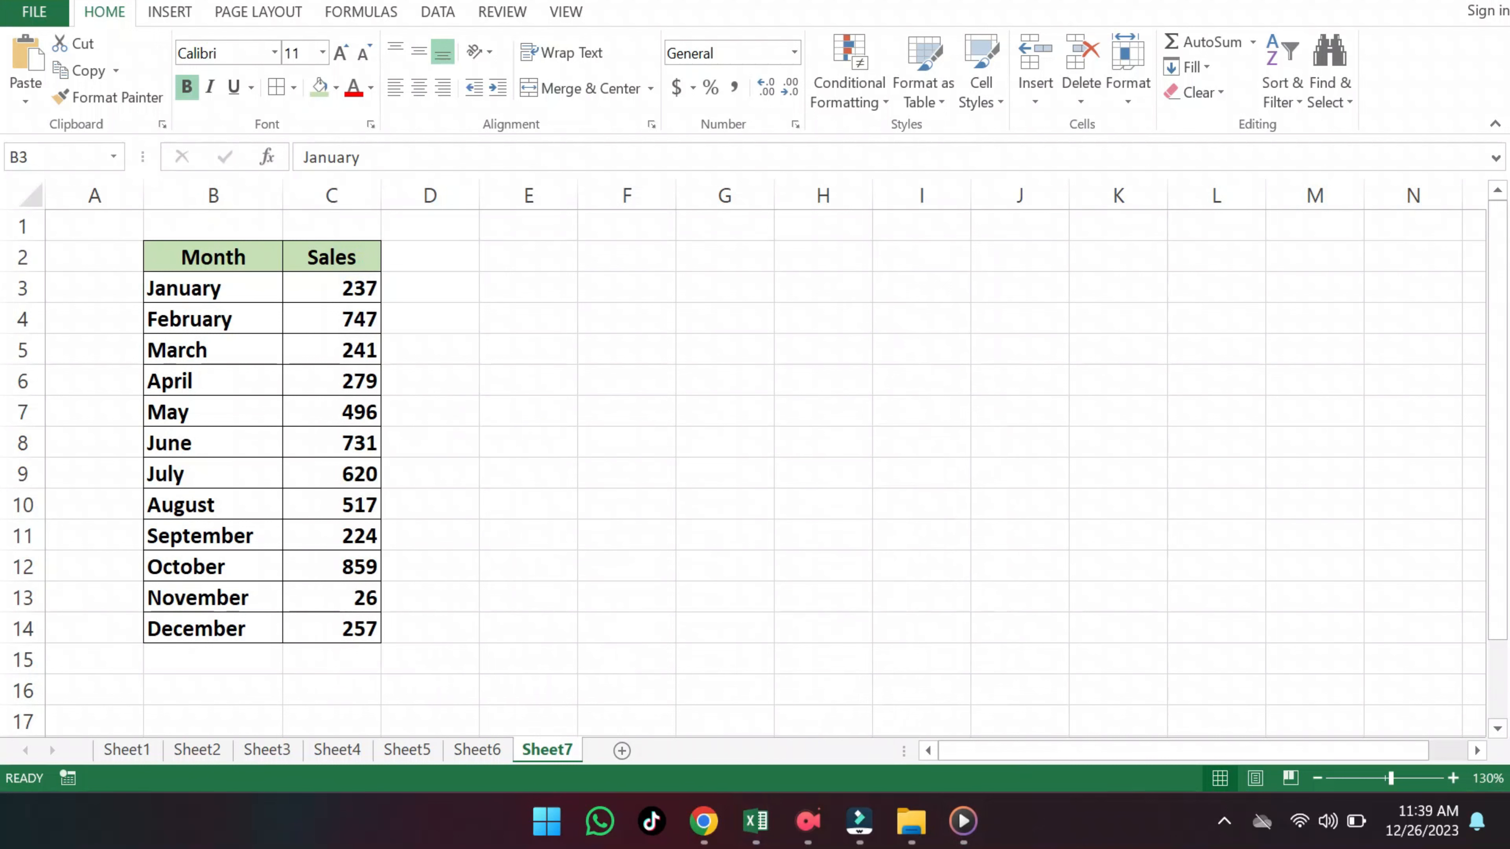
Apply green solid-fill data bars to the monthly sales values in C3:C14.
drag(358, 285, 350, 624)
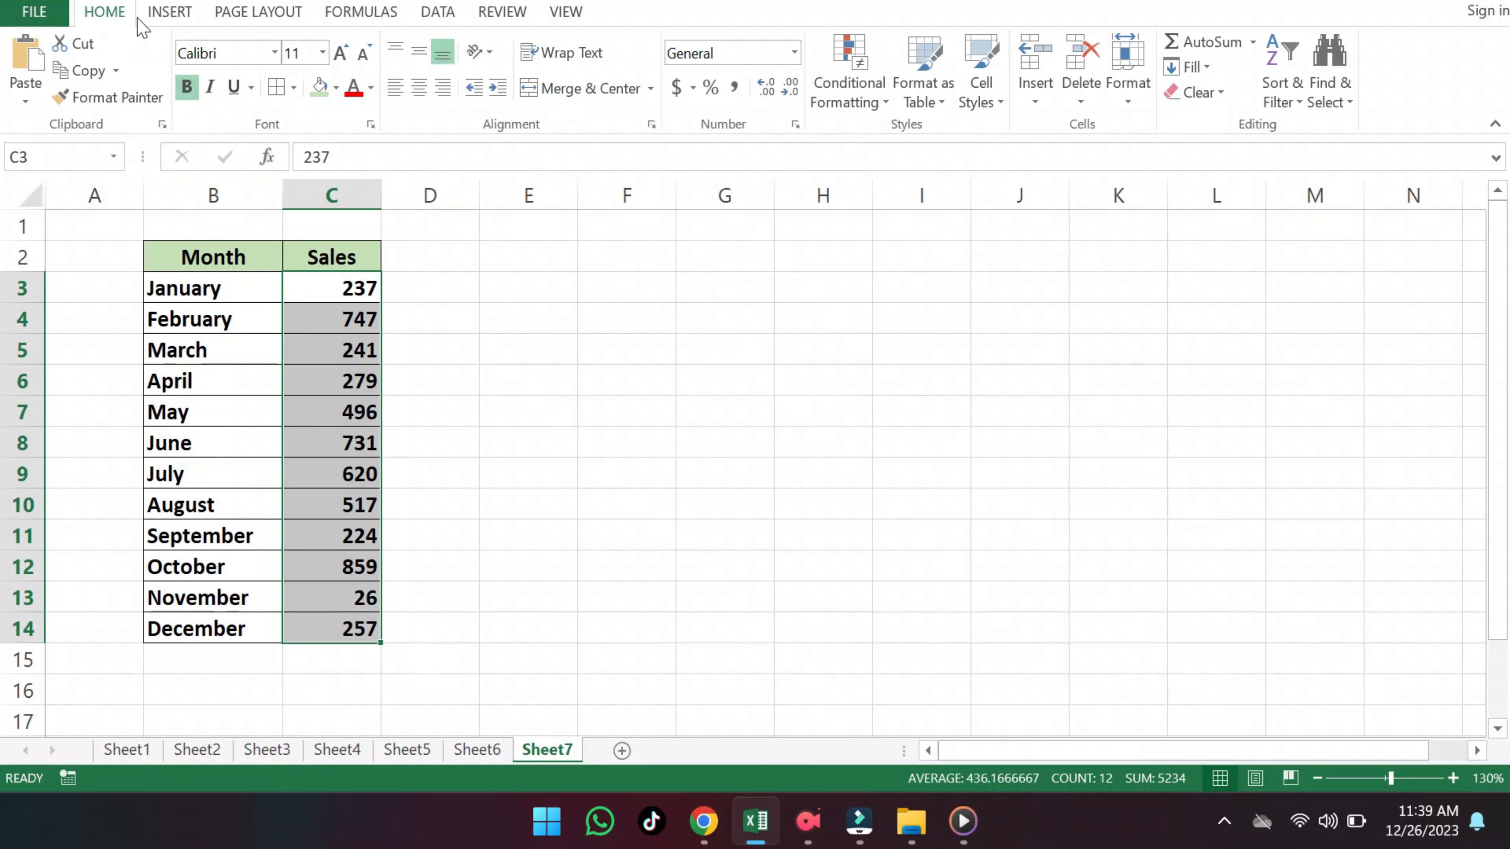
click(858, 103)
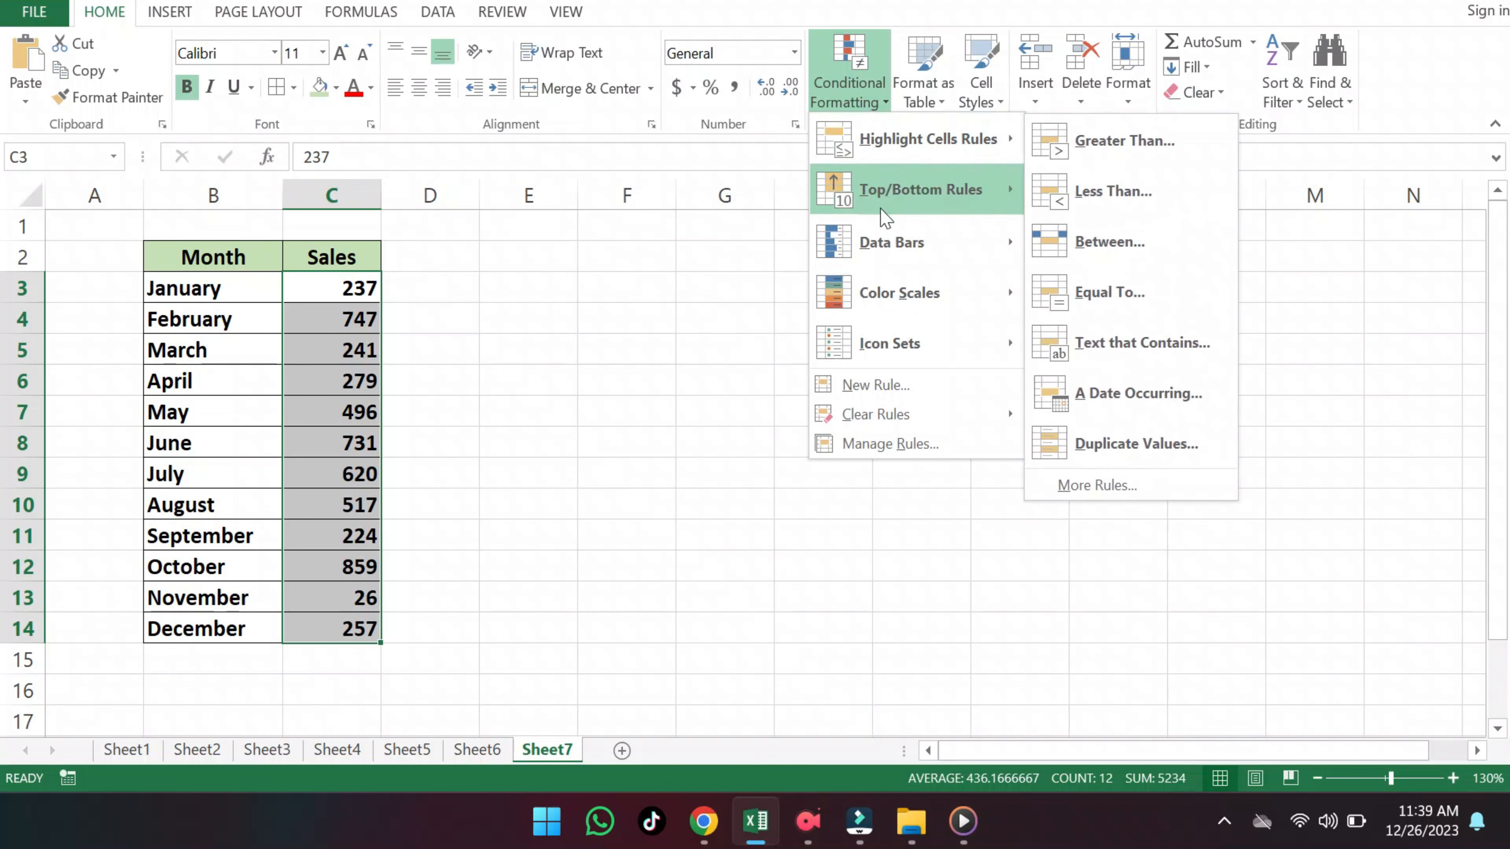
mouse_move(886, 244)
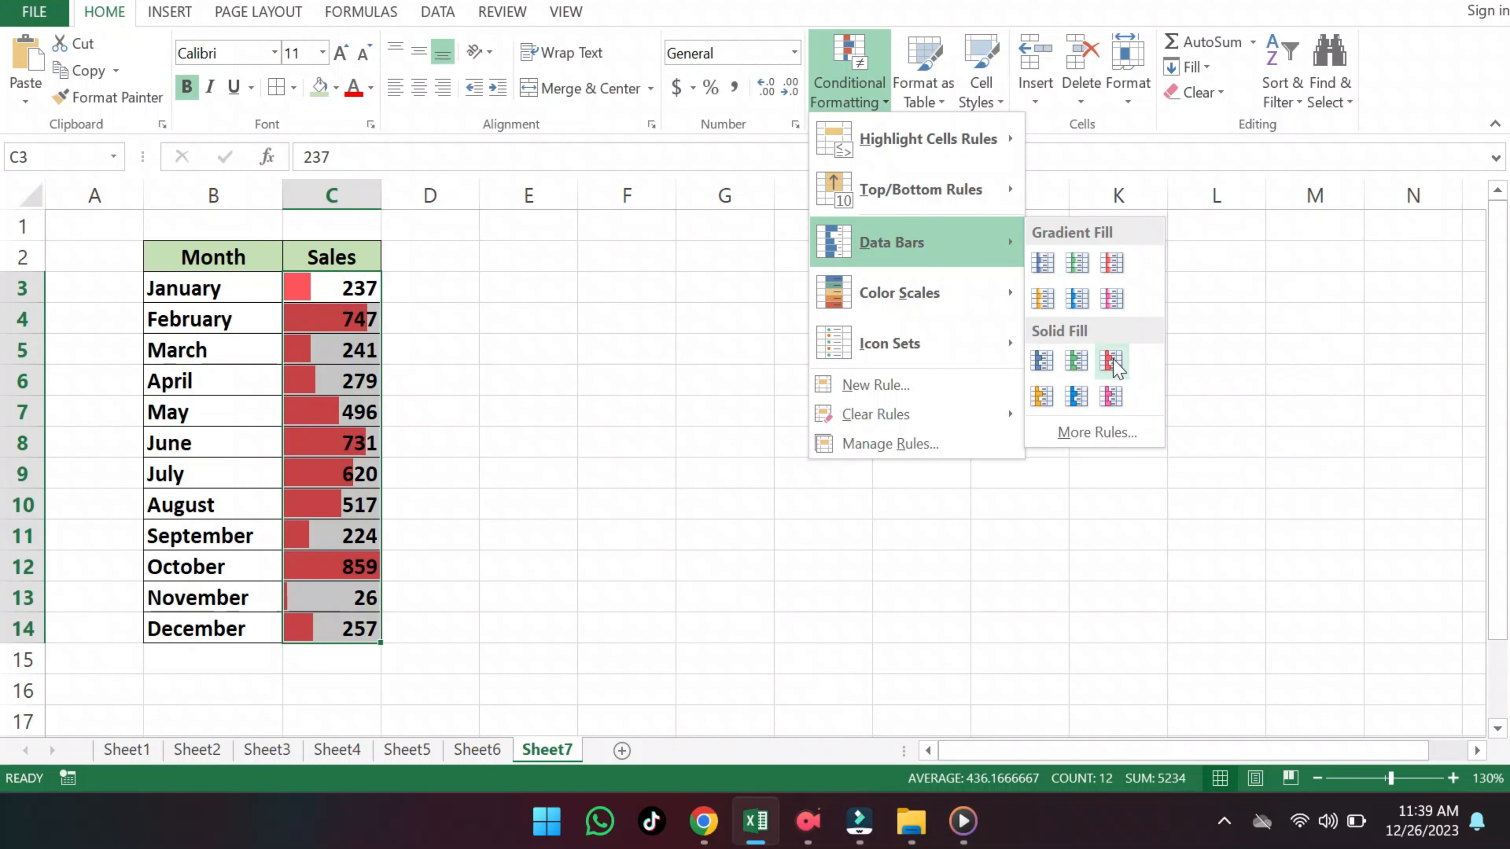
click(1086, 359)
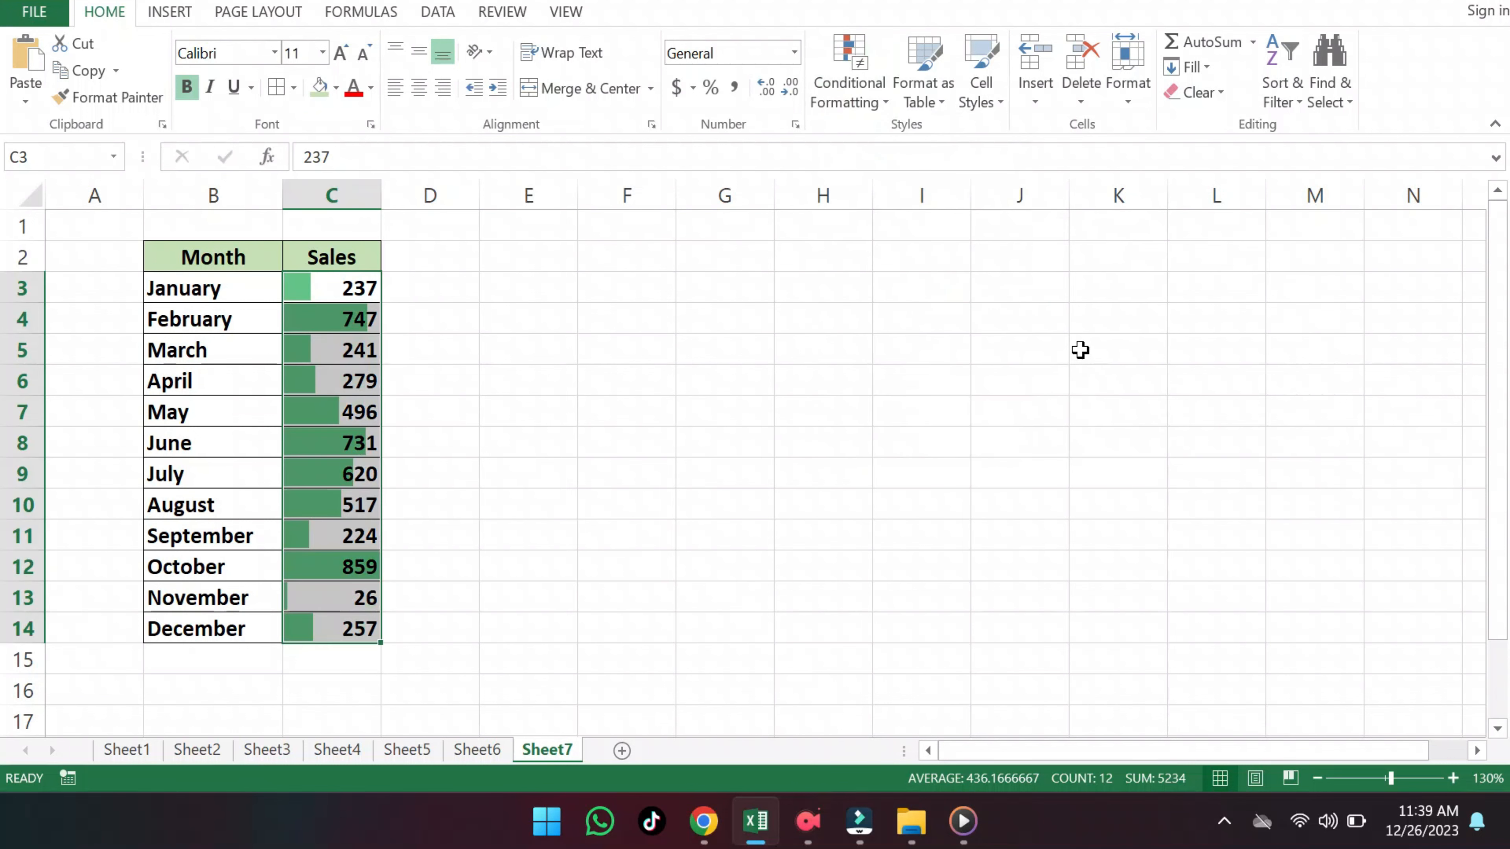
Edit the data bar rule on the Sales column and set its bar color to the standard blue.
click(360, 442)
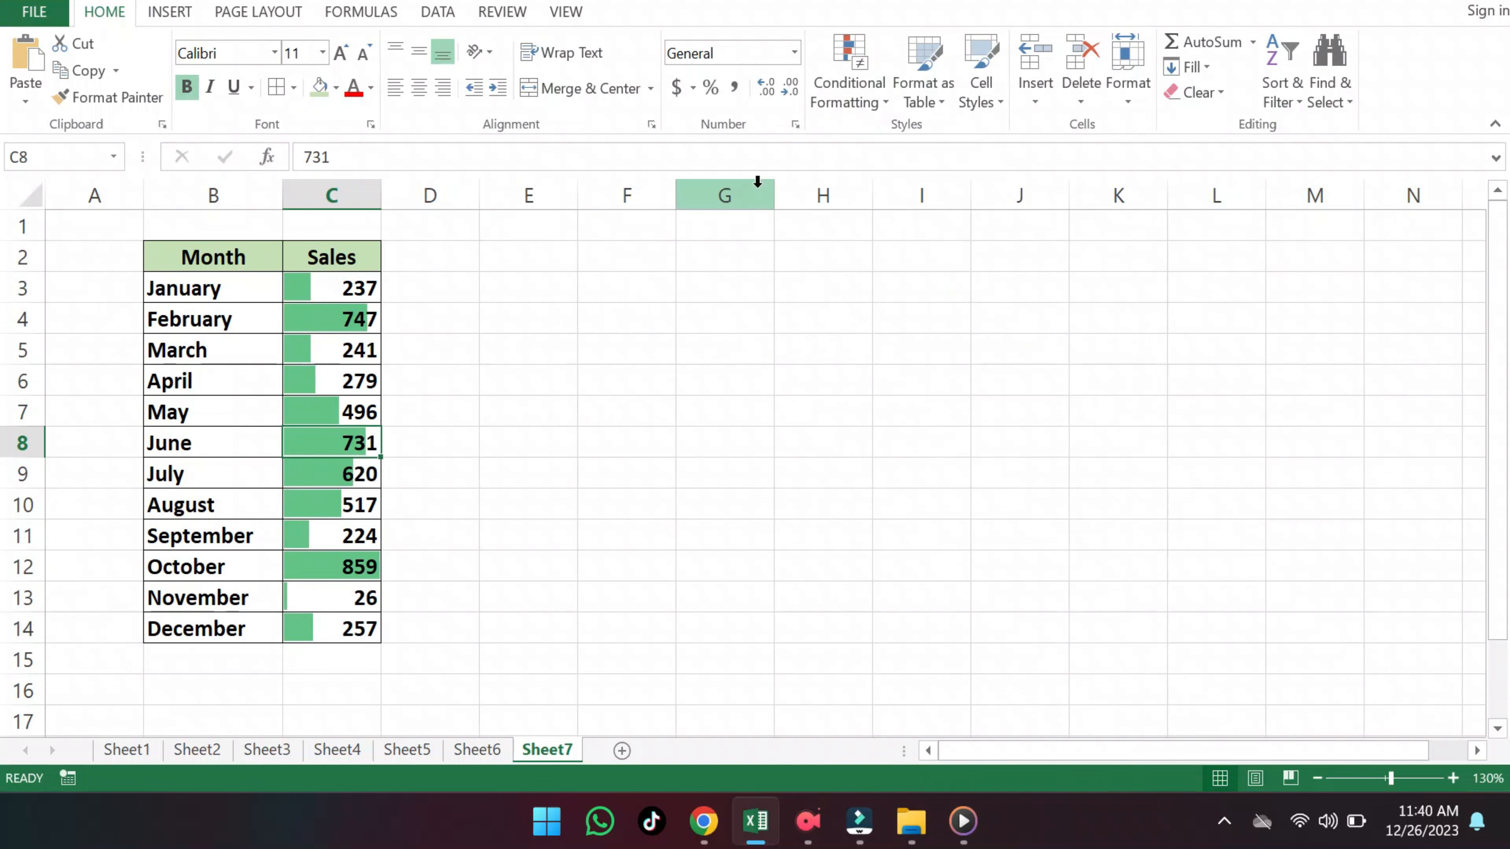
click(850, 95)
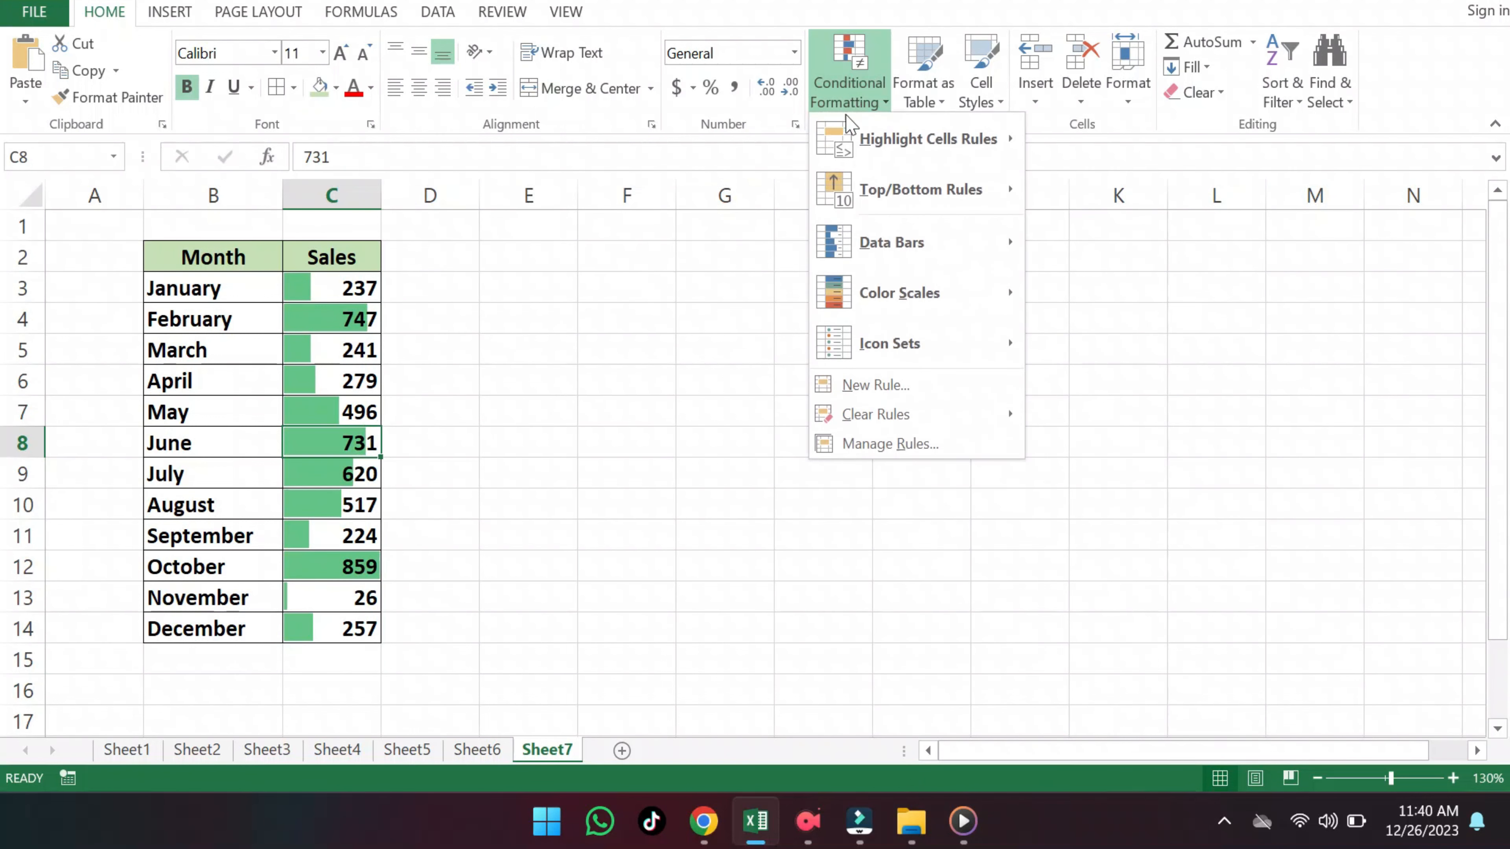
click(914, 443)
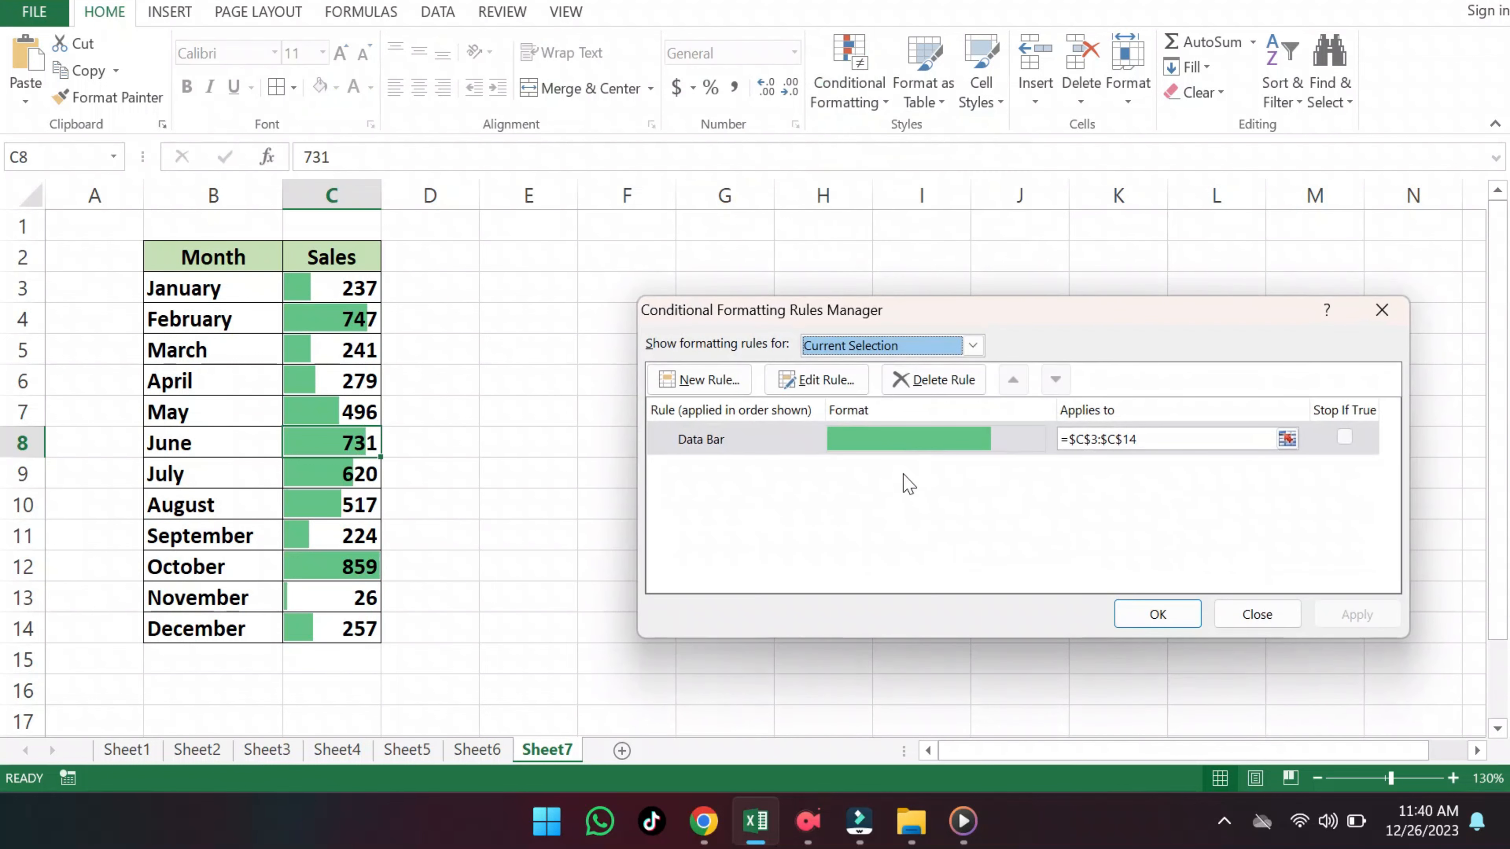
click(819, 380)
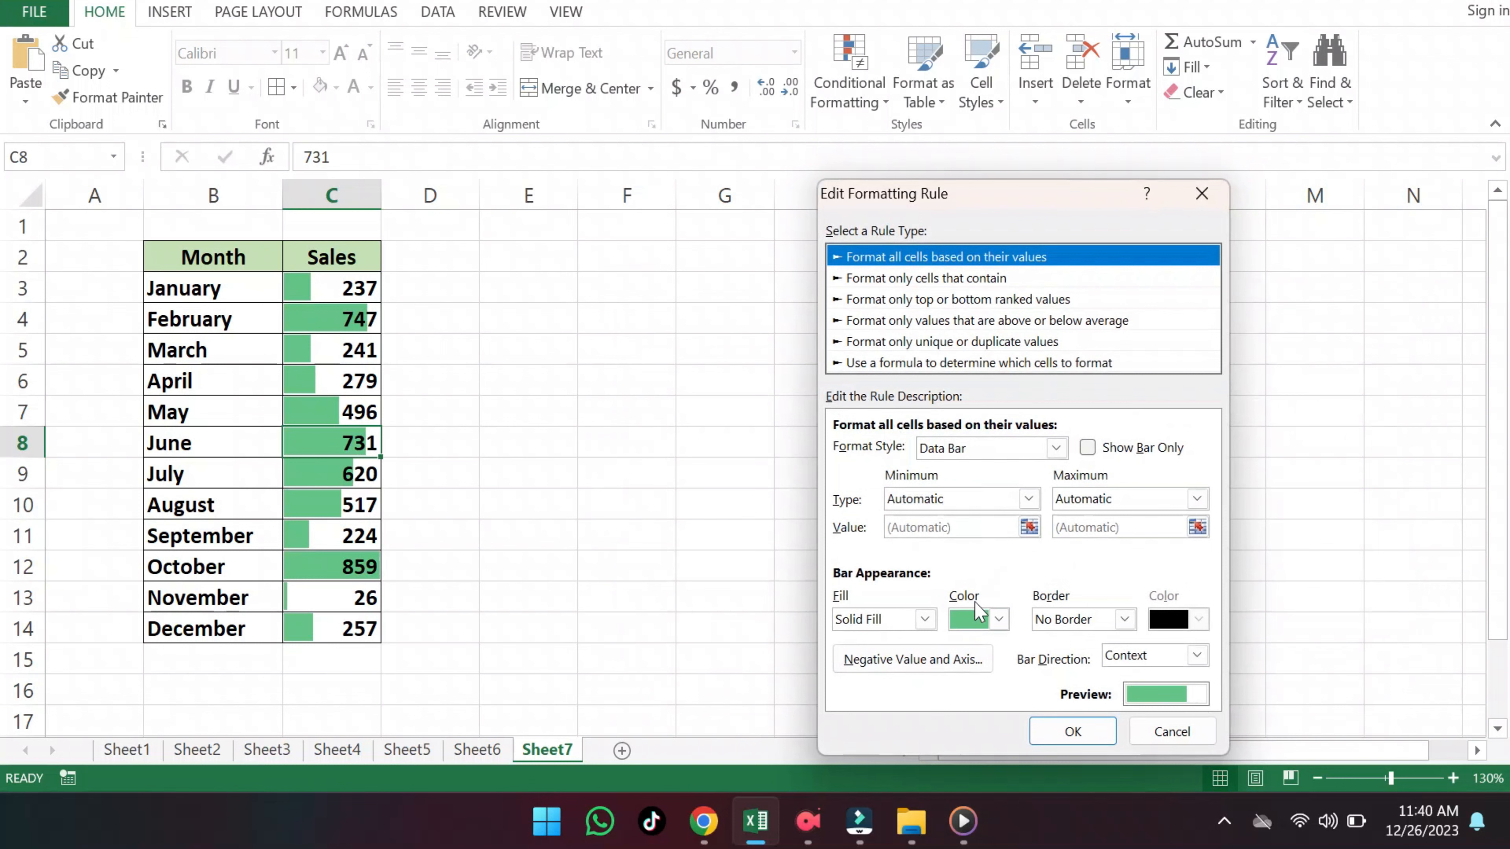
click(1000, 620)
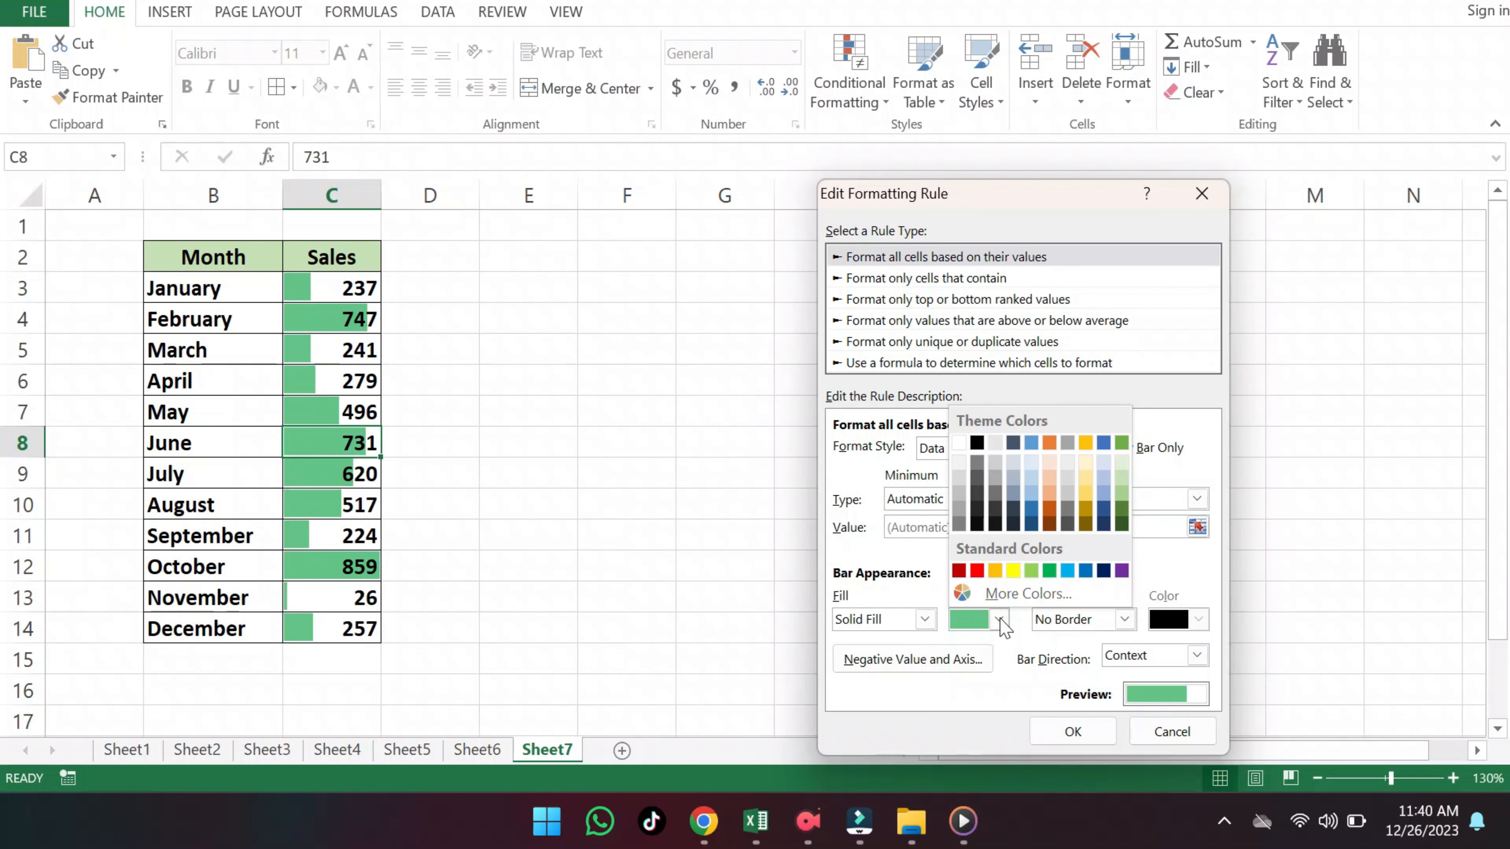
click(1087, 571)
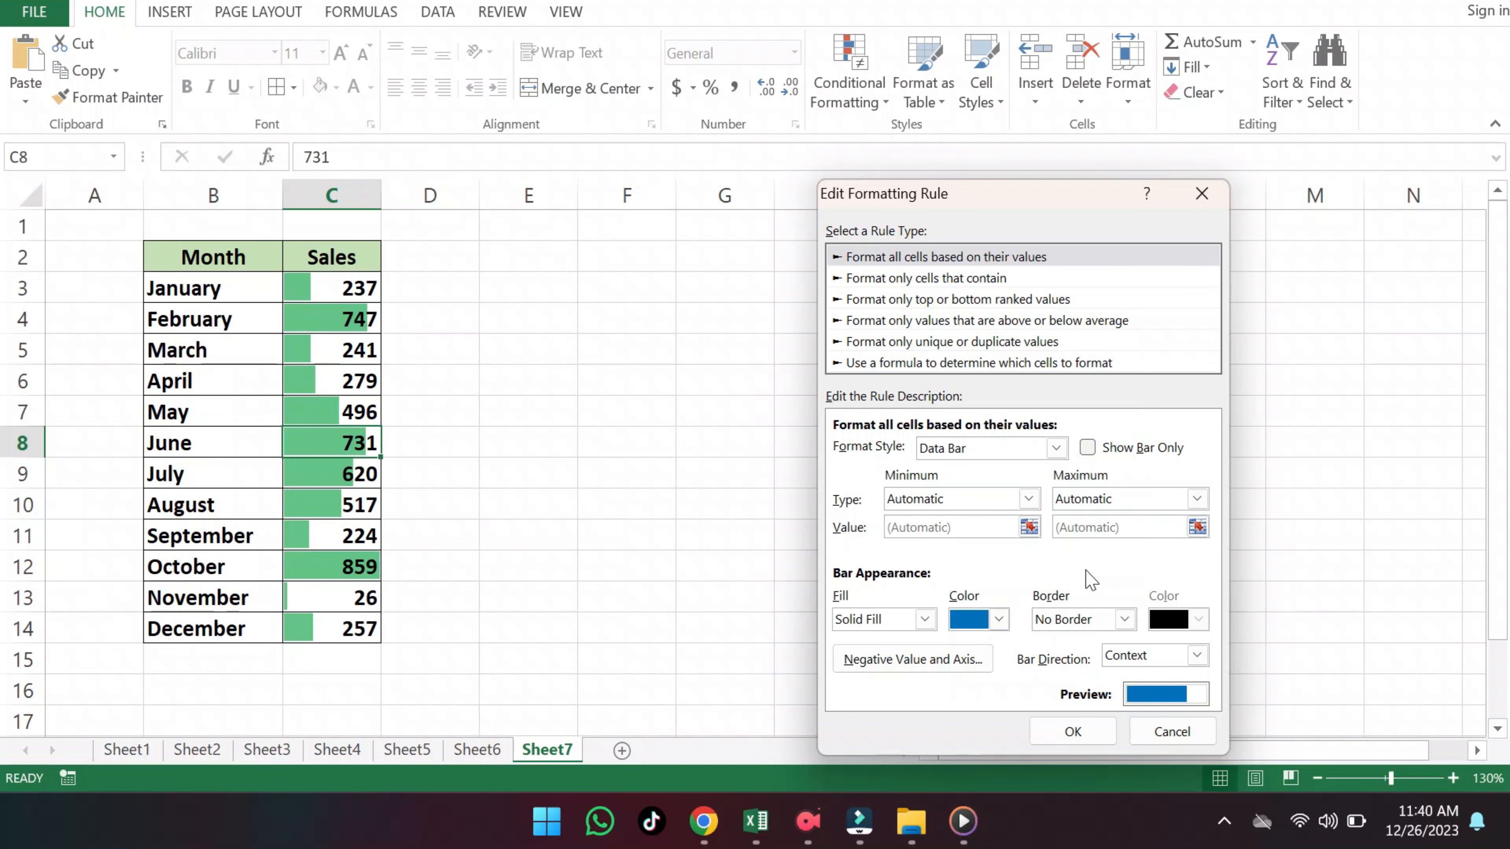
Accept the red fill for negative bars in the Negative Value and Axis settings and apply the edited rule to the sales values.
click(921, 667)
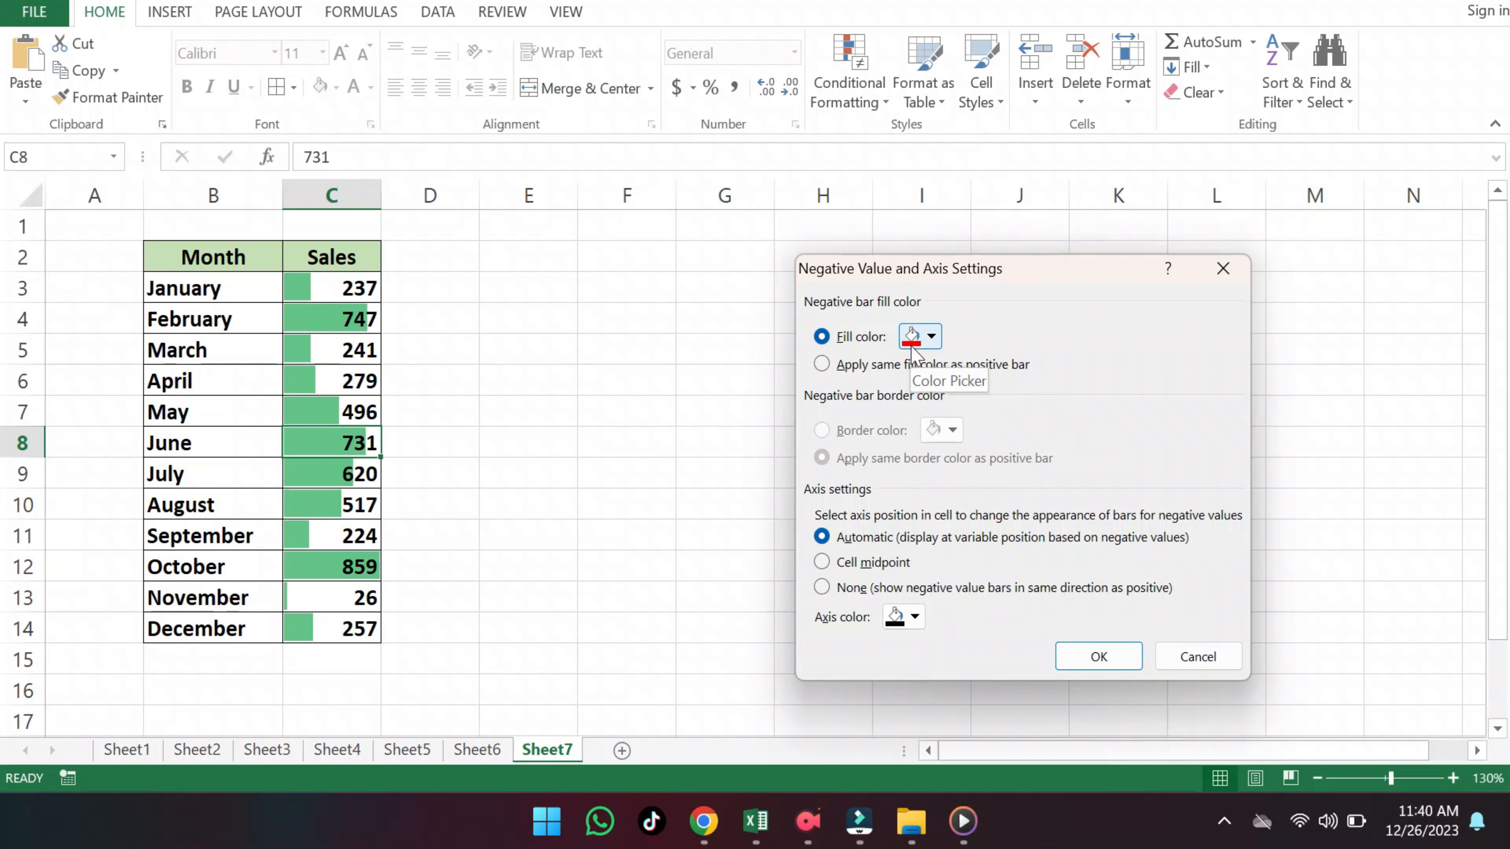
click(931, 336)
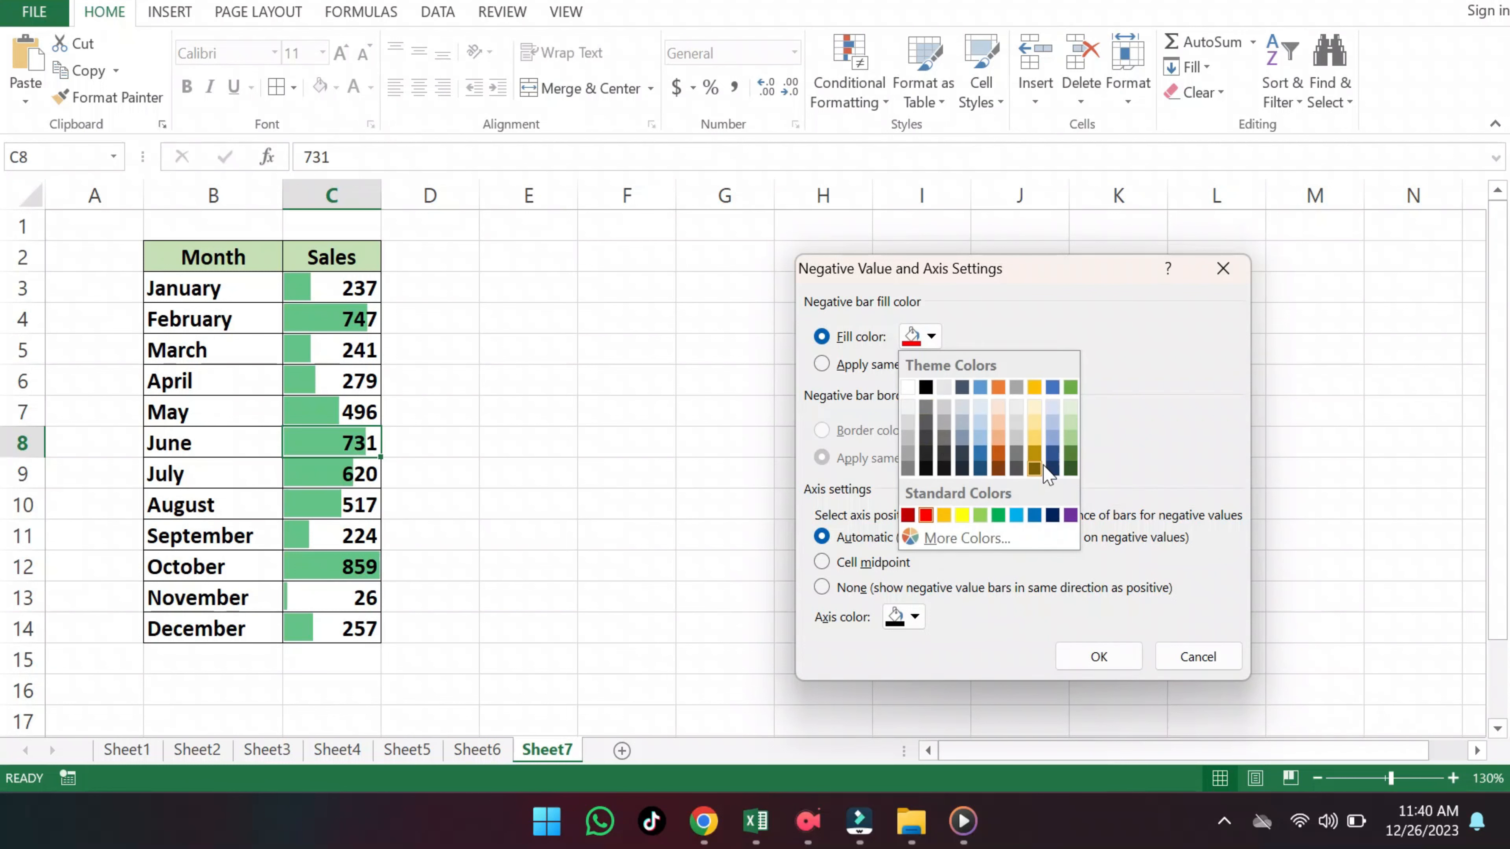
click(1099, 657)
click(1099, 657)
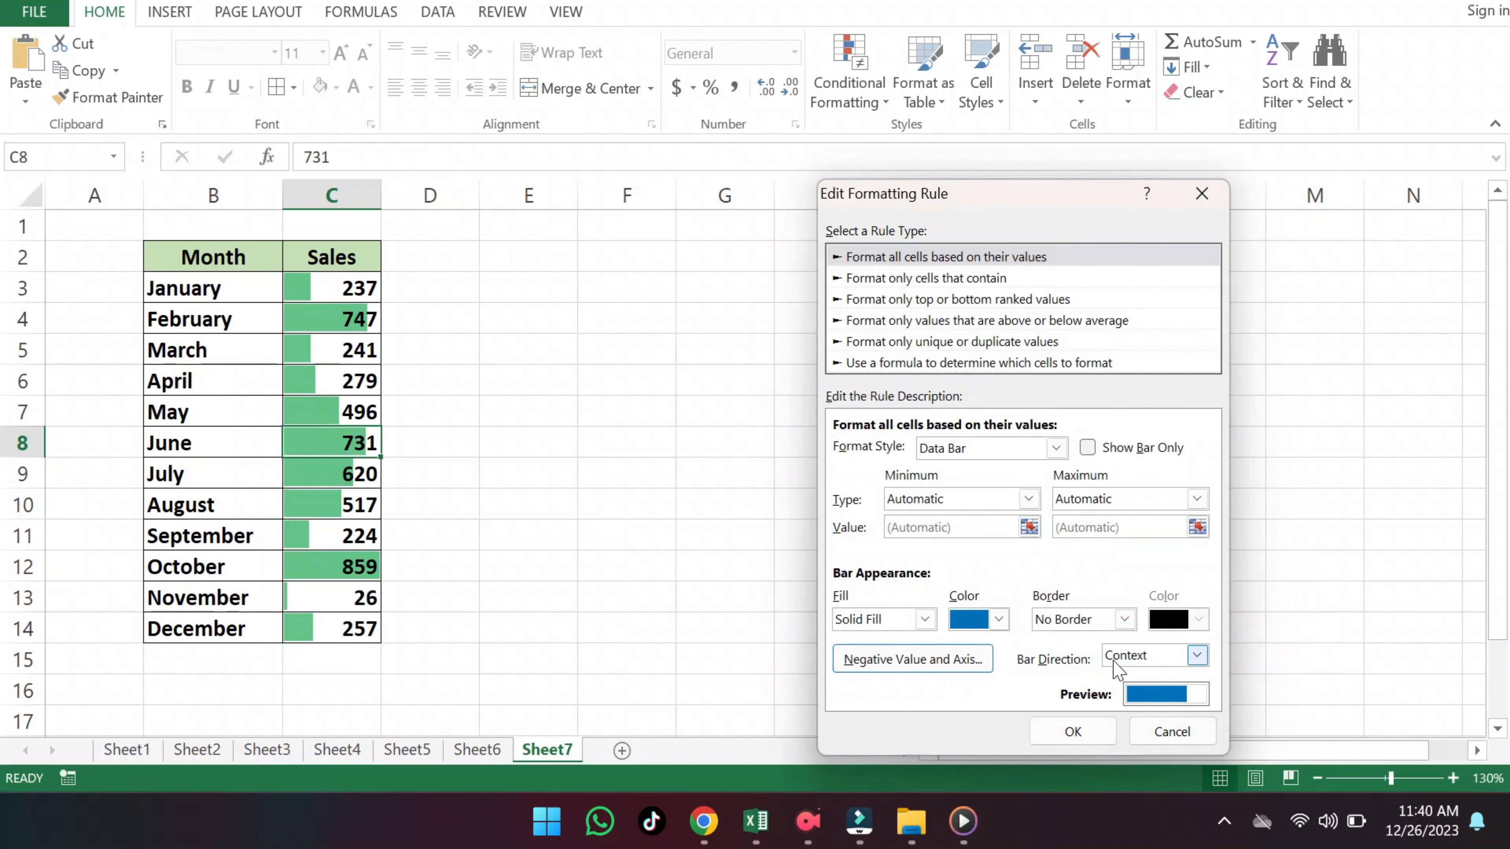
click(1085, 726)
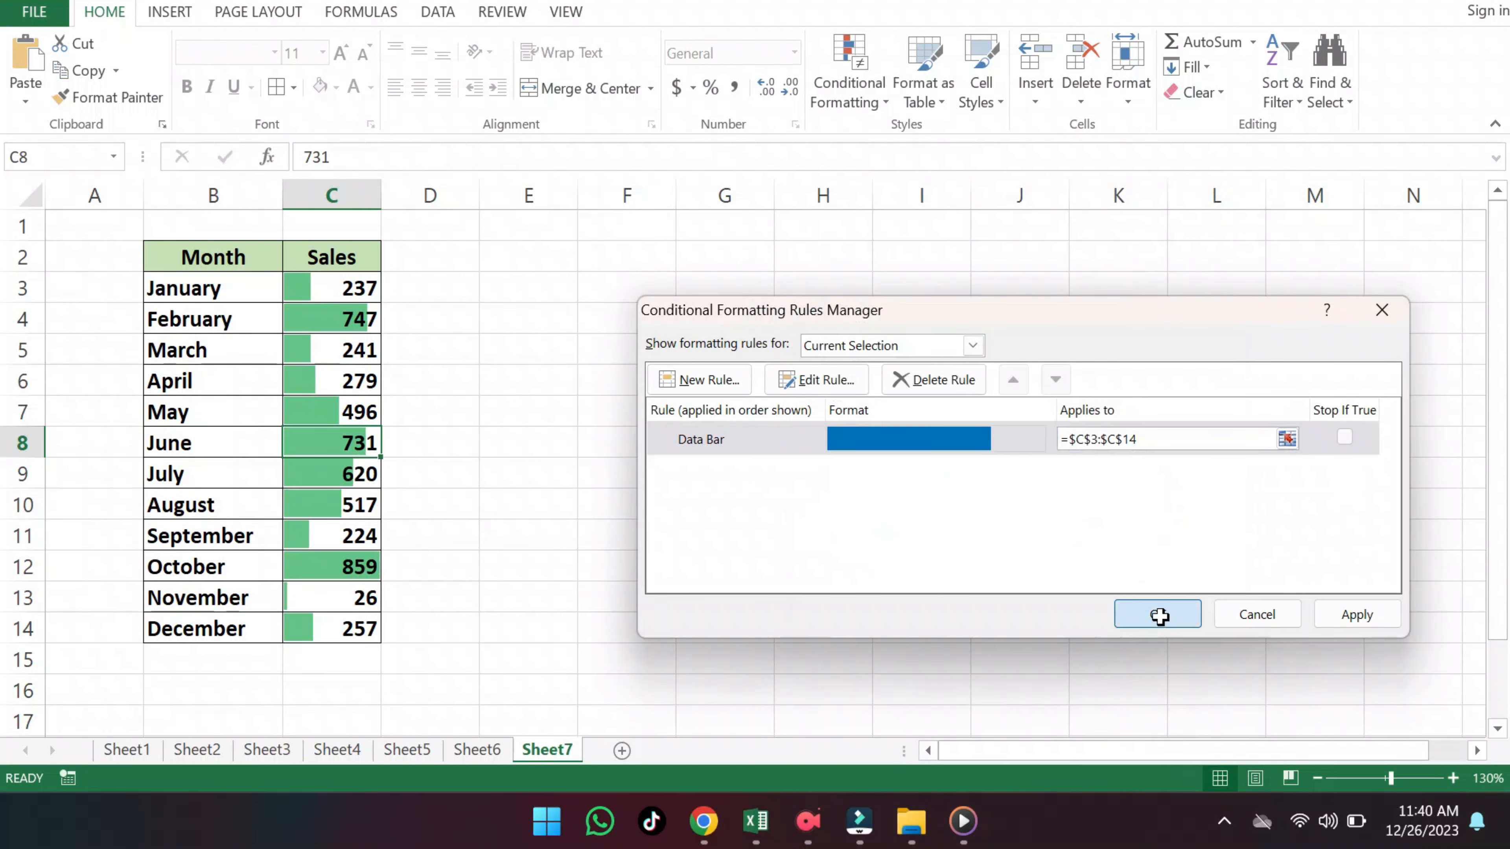
click(1158, 615)
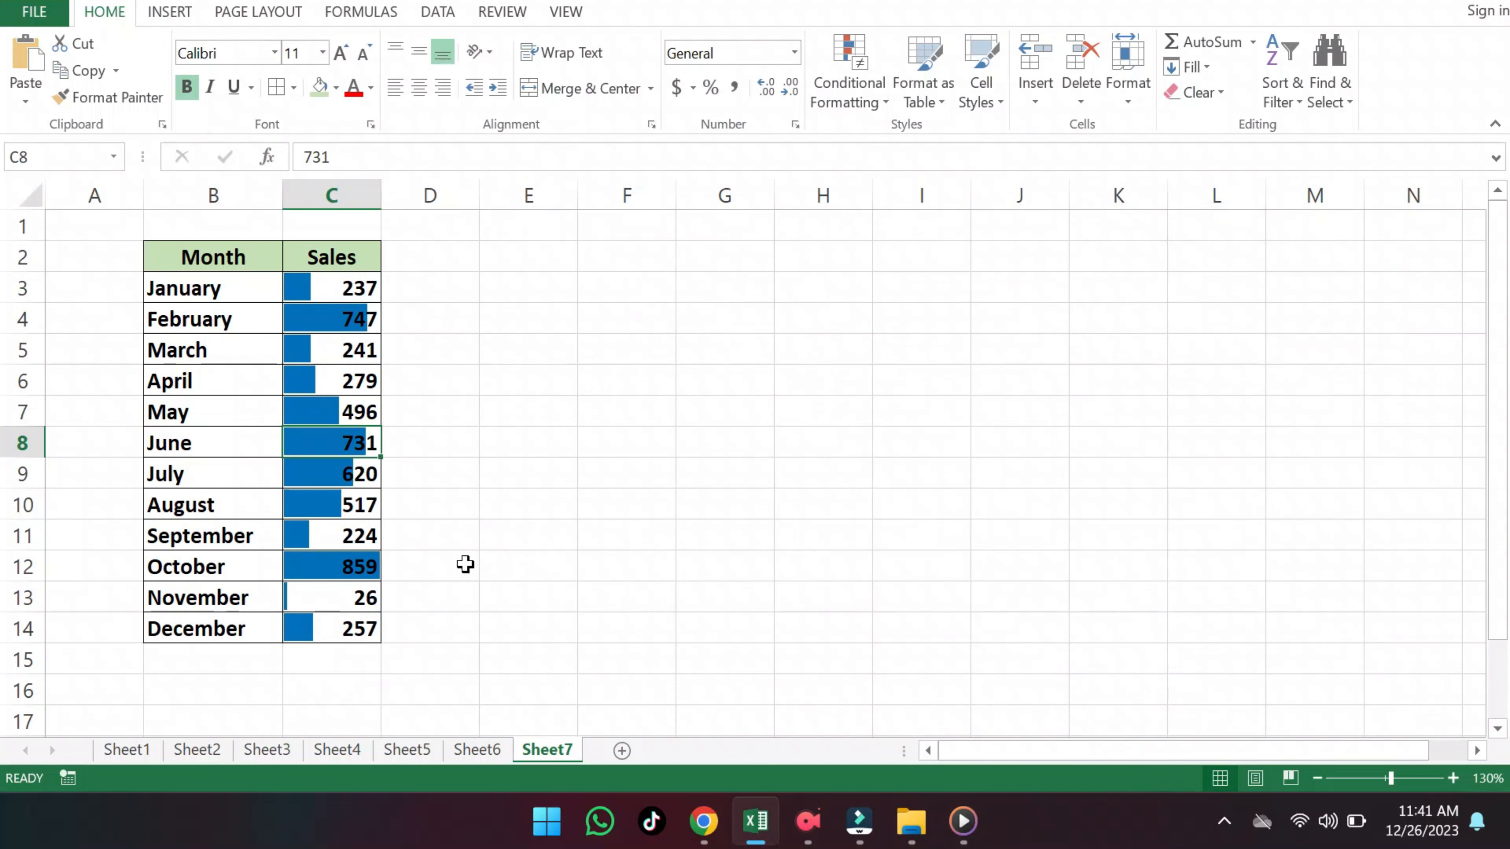
Replace December's sales value in C14 with -98.
double_click(376, 626)
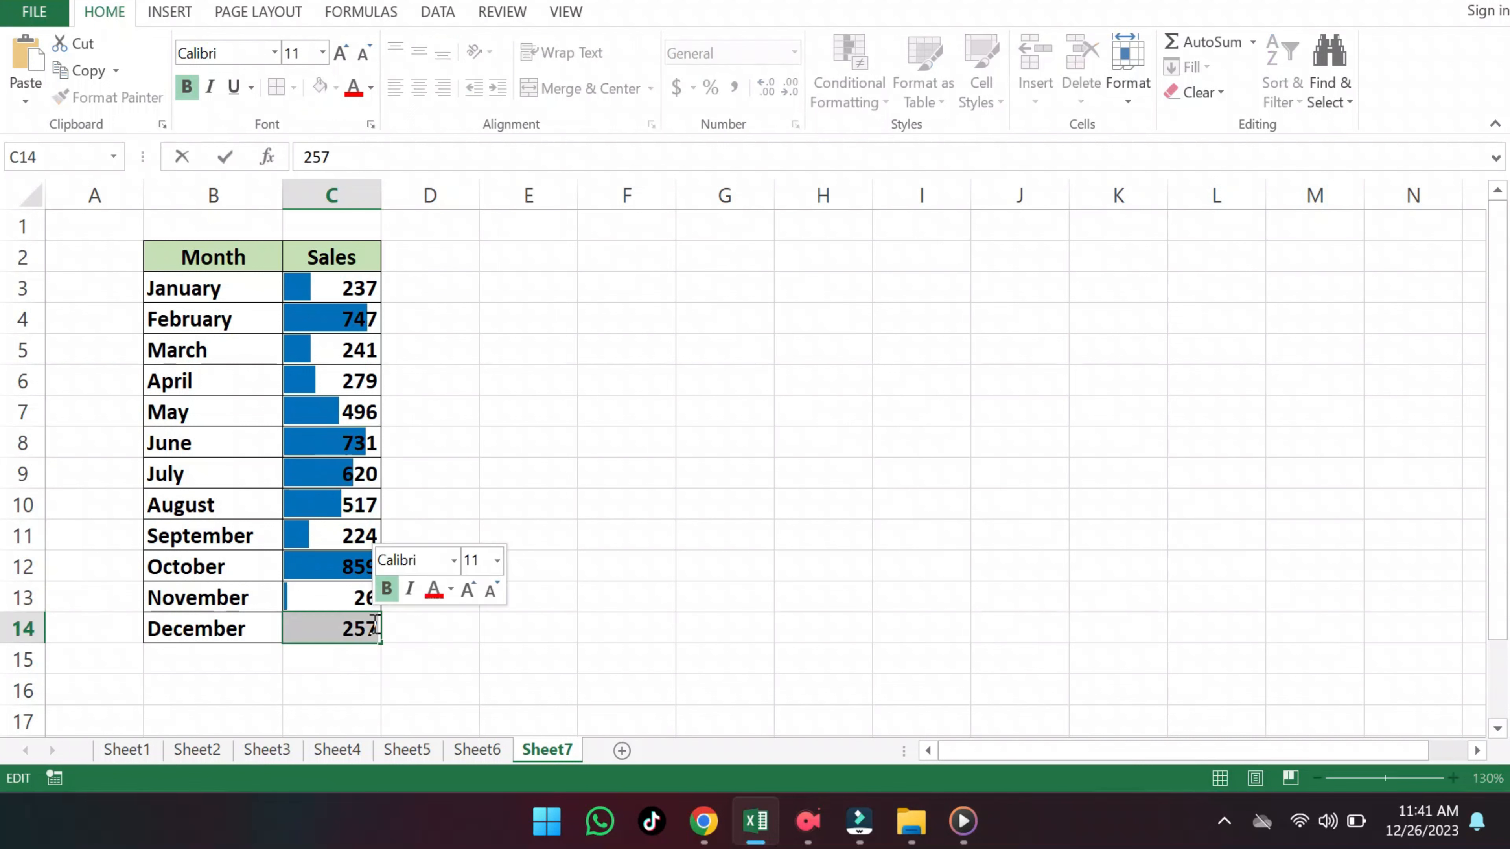
key(BackSpace)
text(-98)
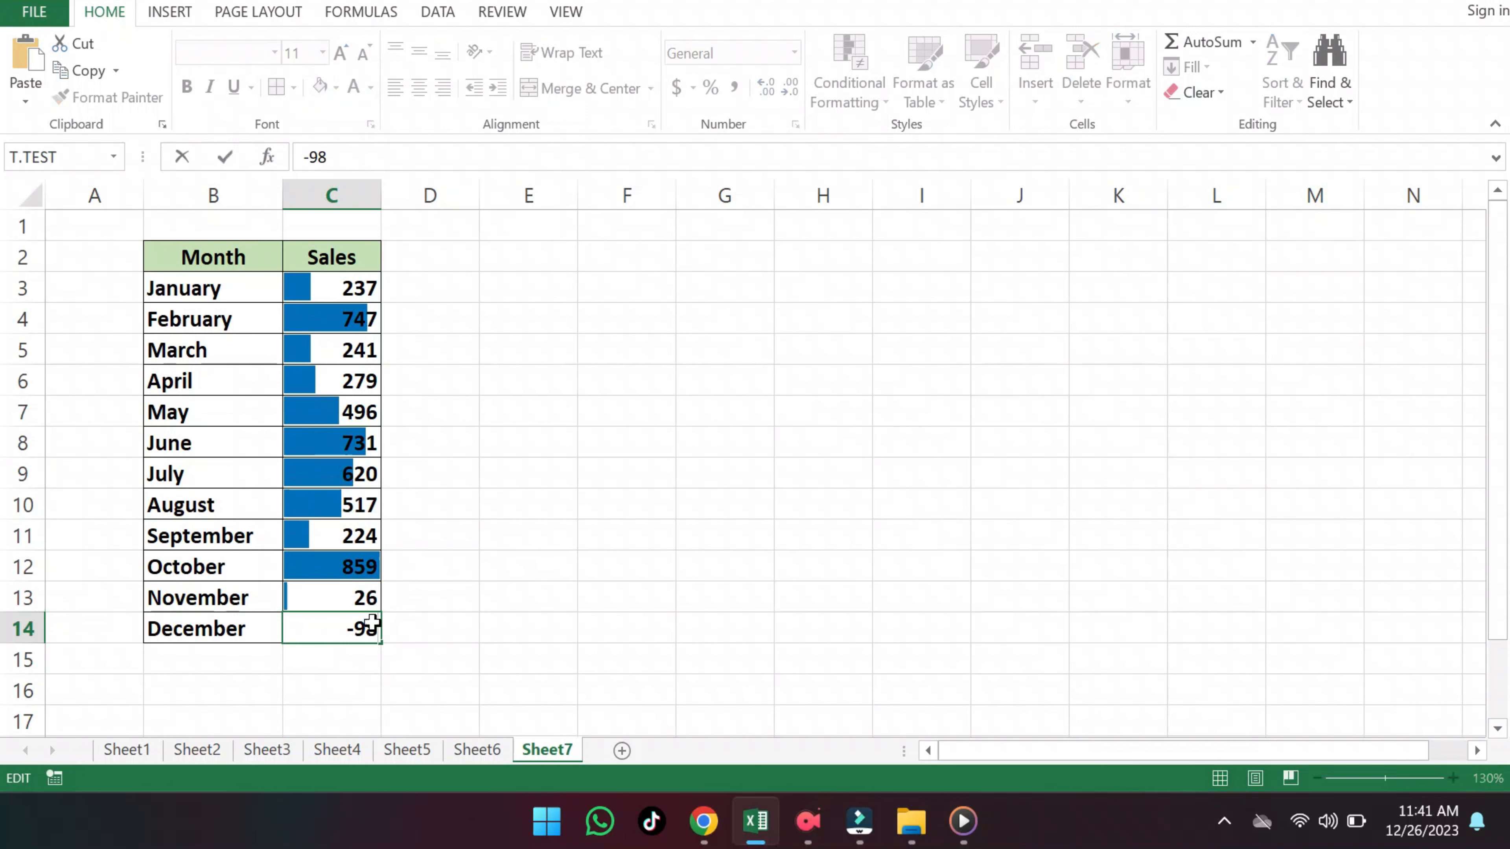
key(Return)
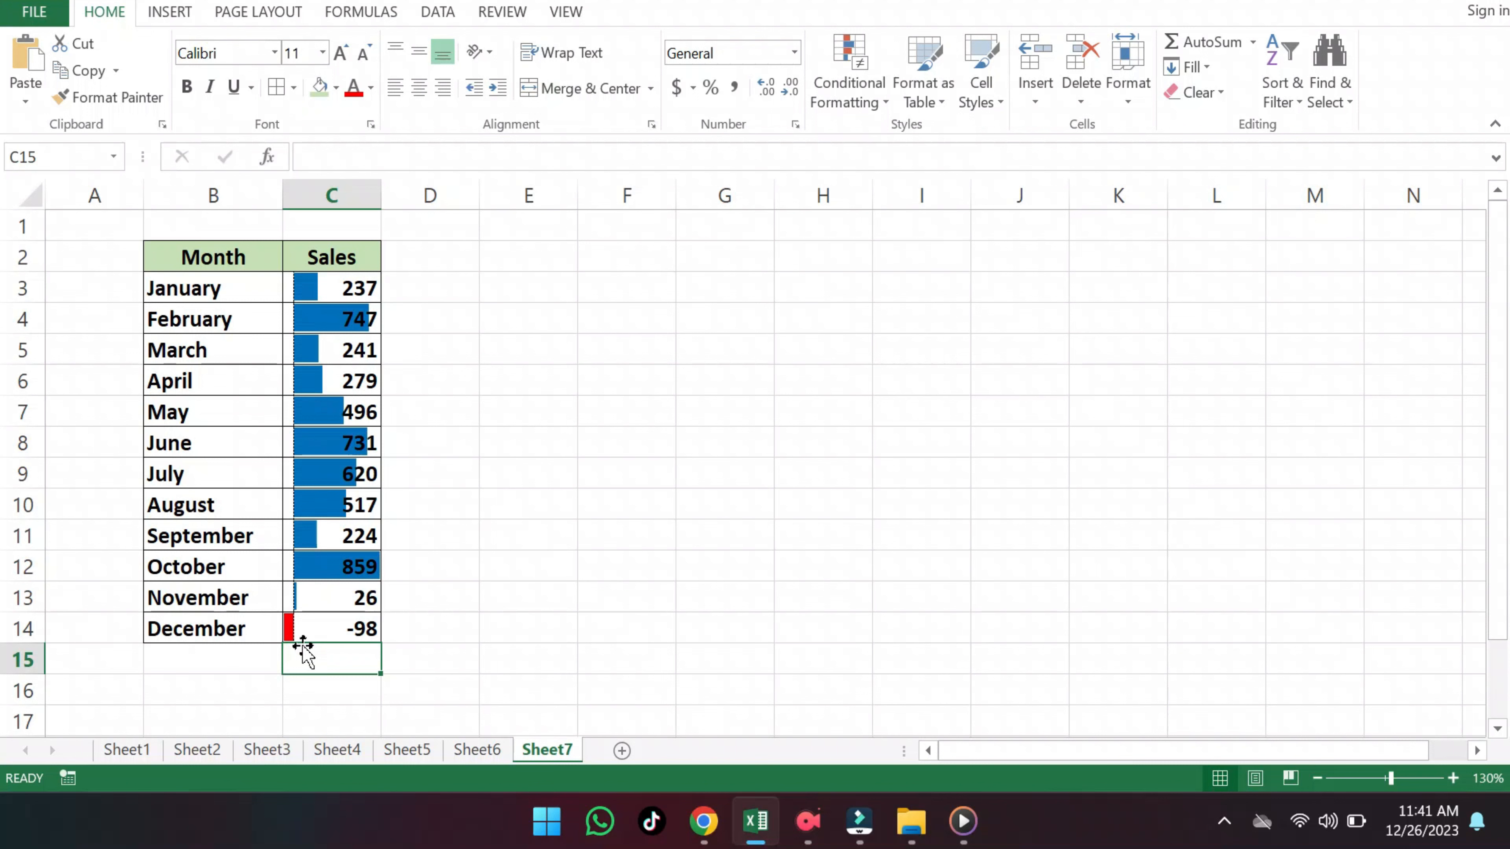
Clear all conditional formatting rules from the entire sheet.
click(864, 107)
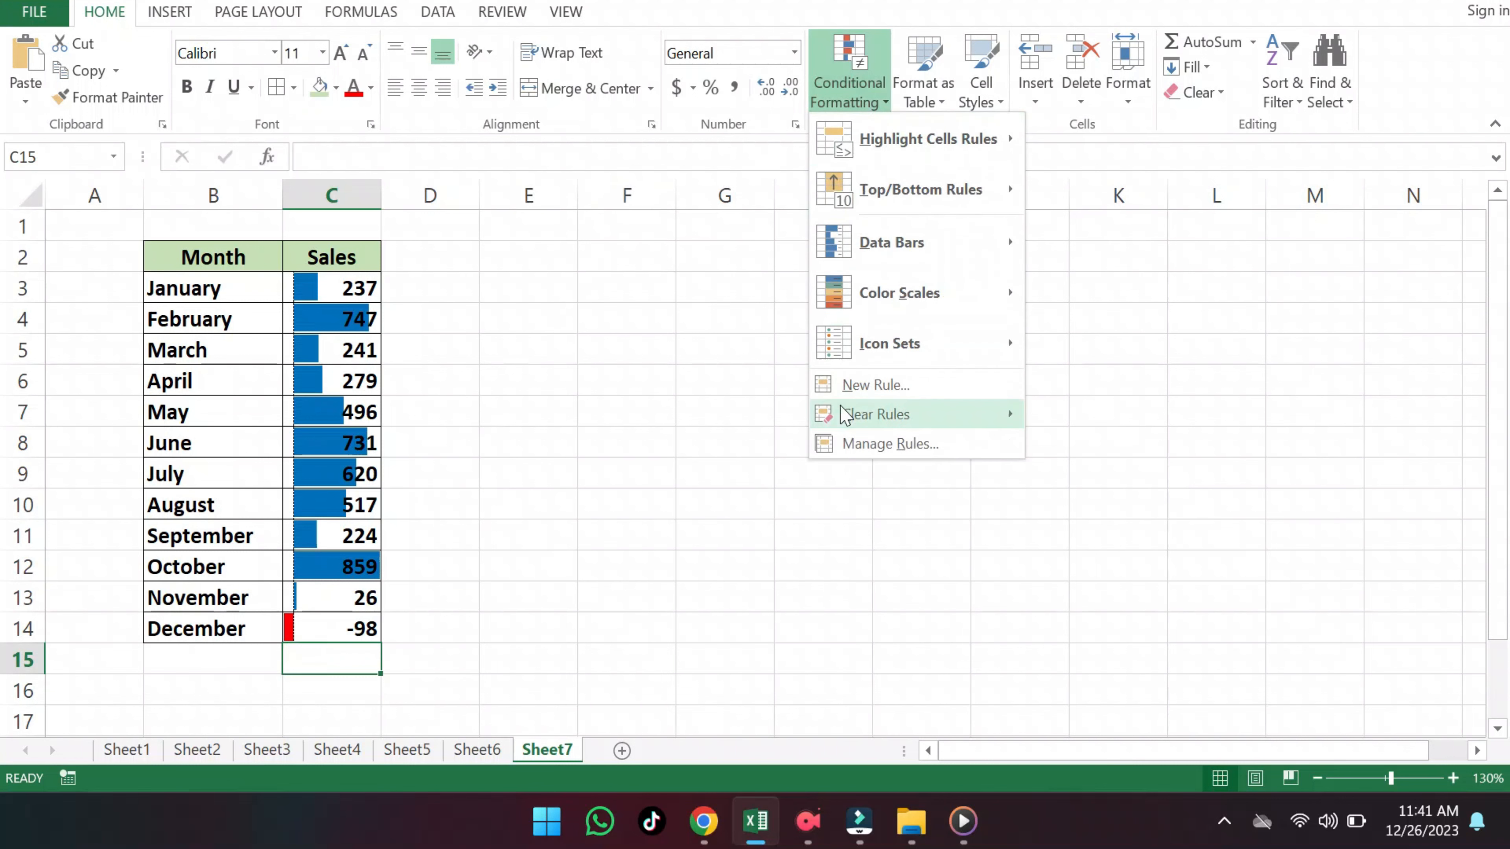
mouse_move(850, 420)
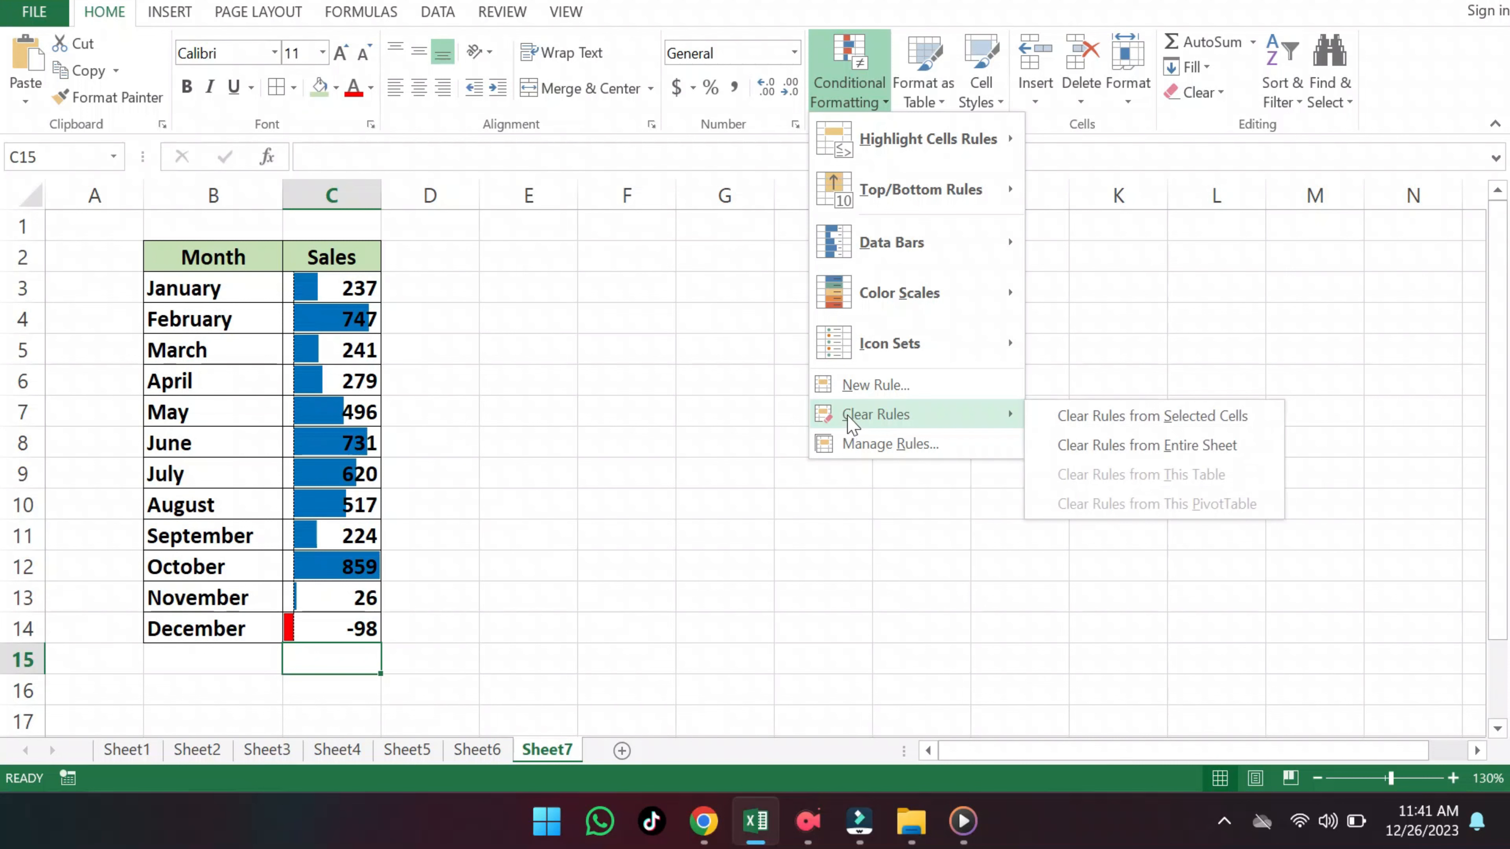
click(1065, 449)
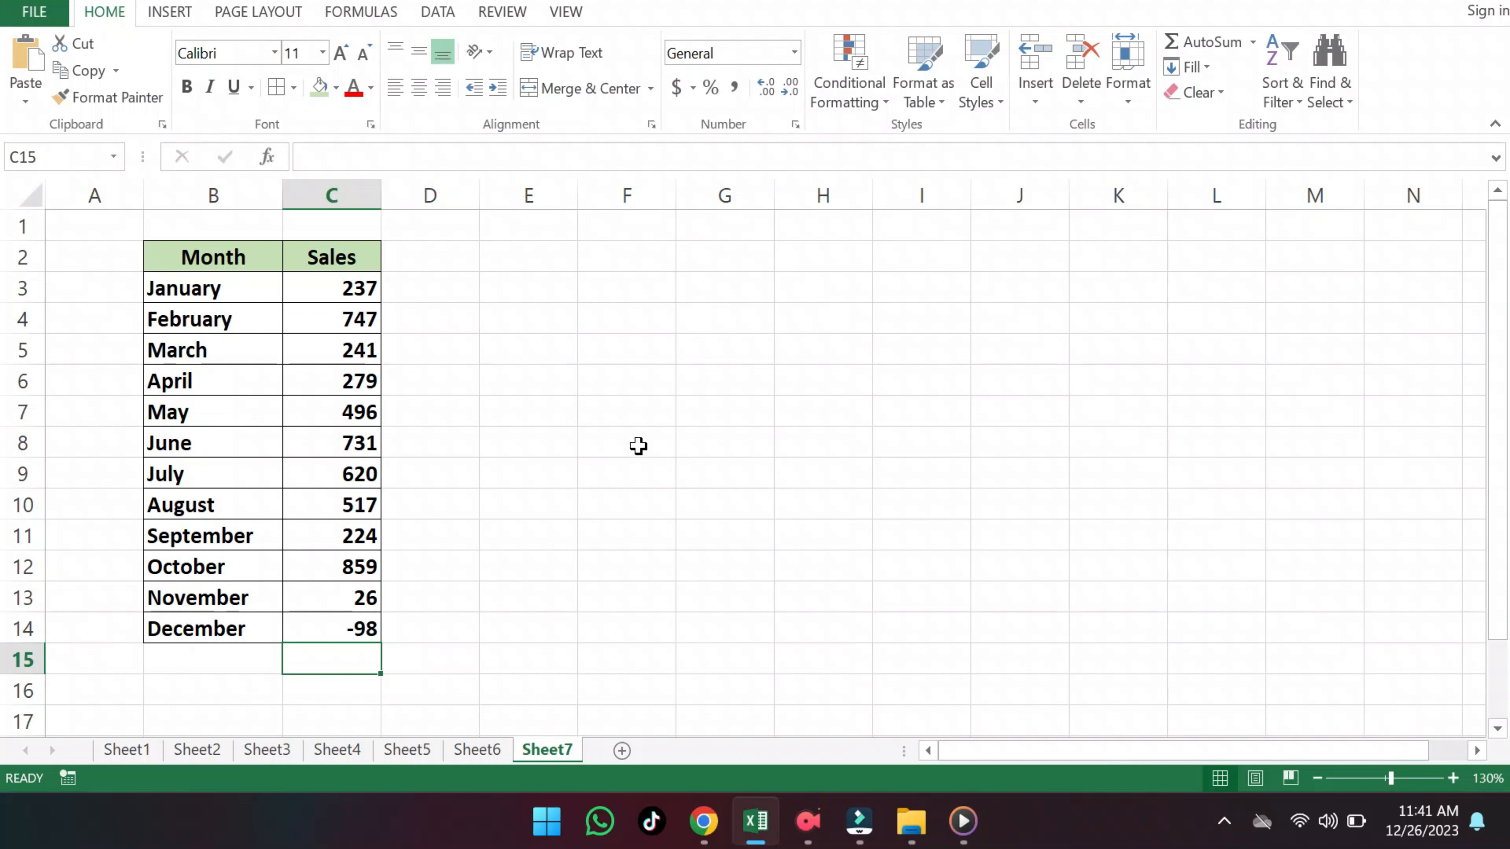
Enter the formula =C3 in cell D3 to reference January's sales.
click(467, 290)
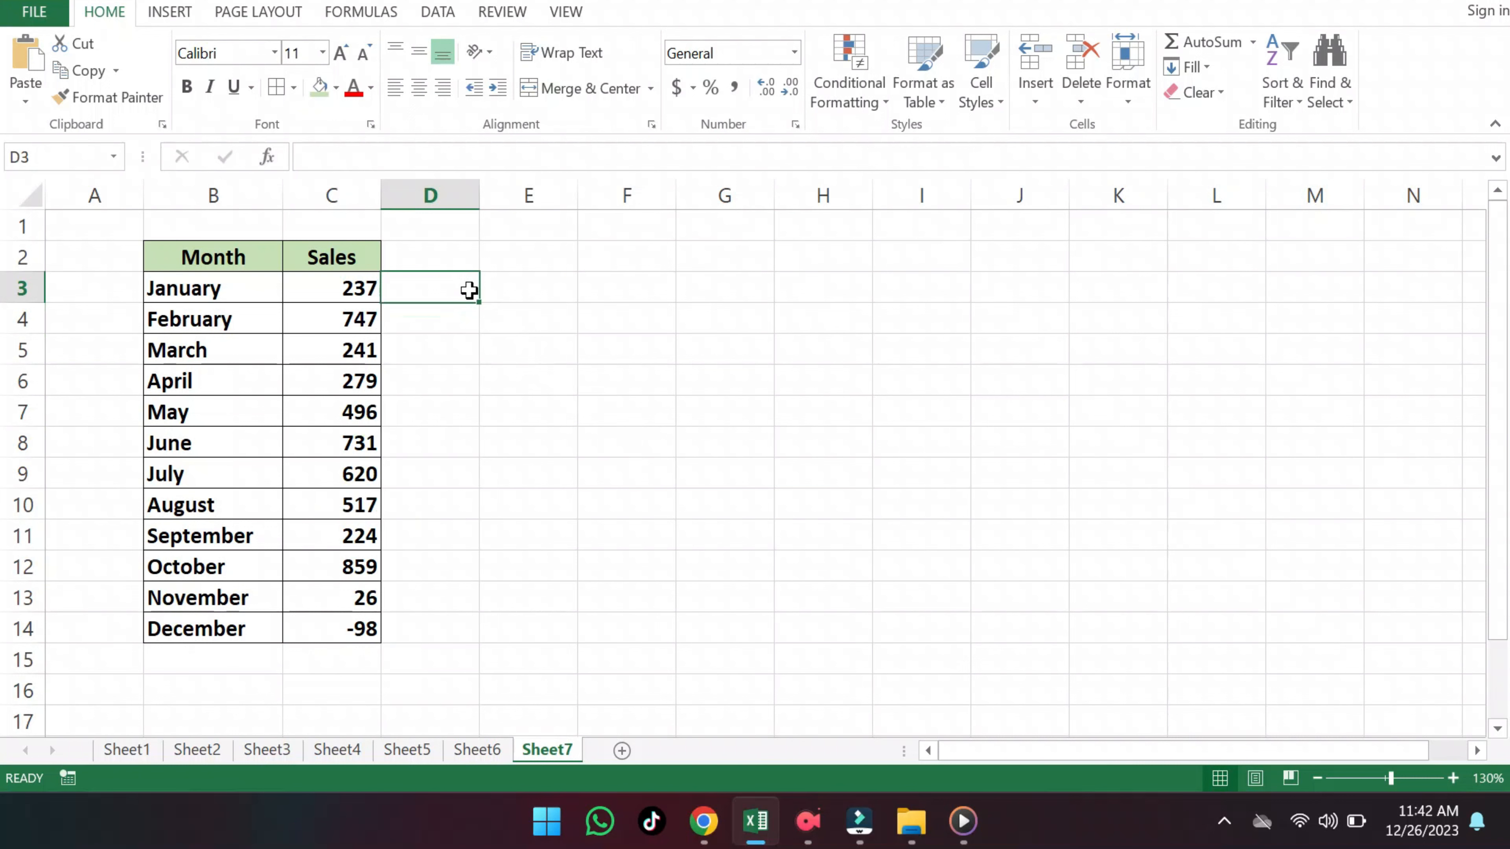
double_click(470, 290)
text(=)
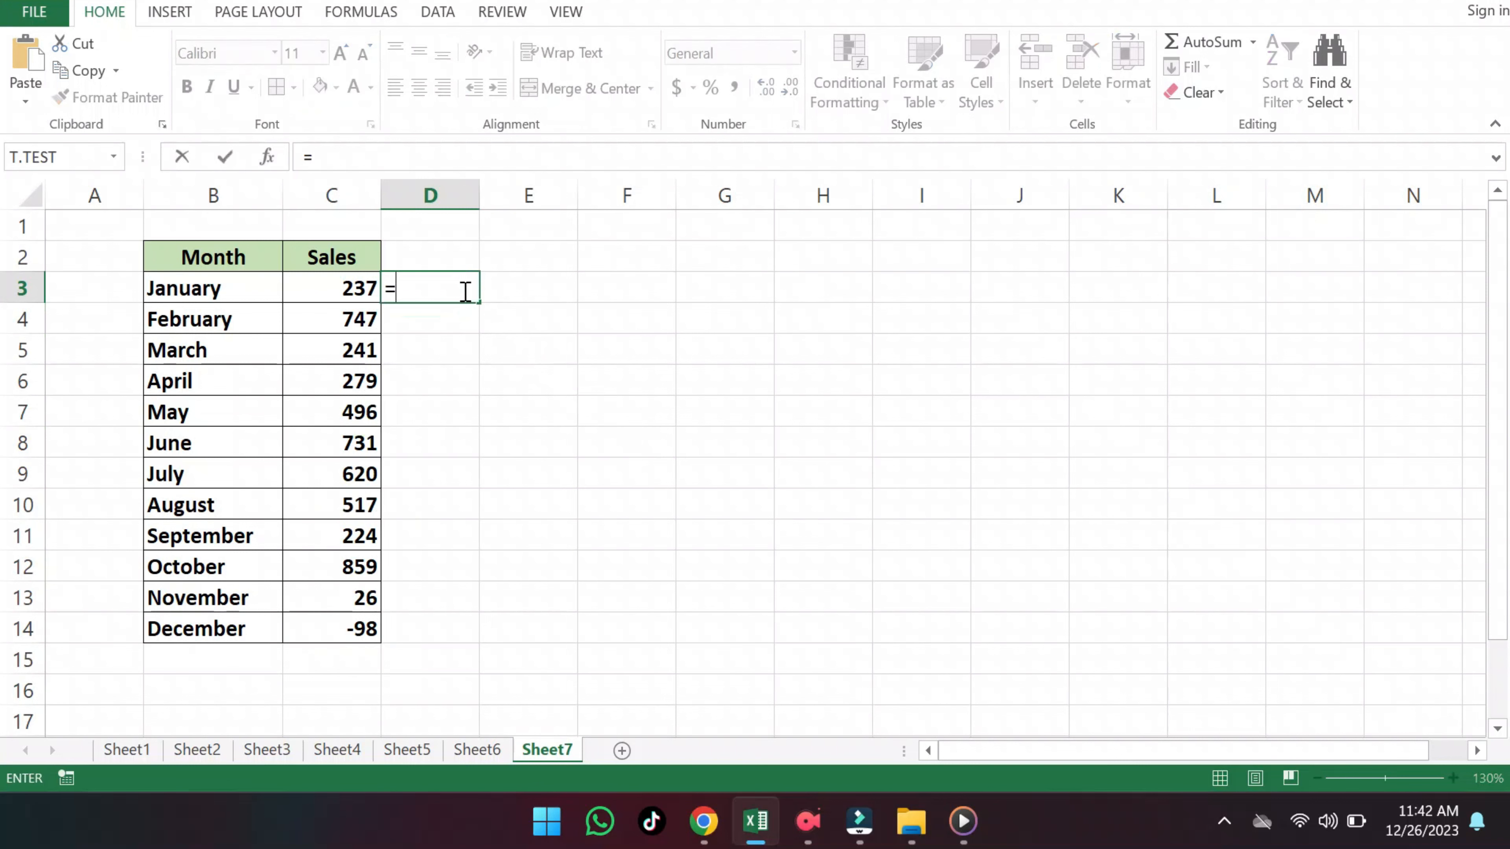
click(348, 286)
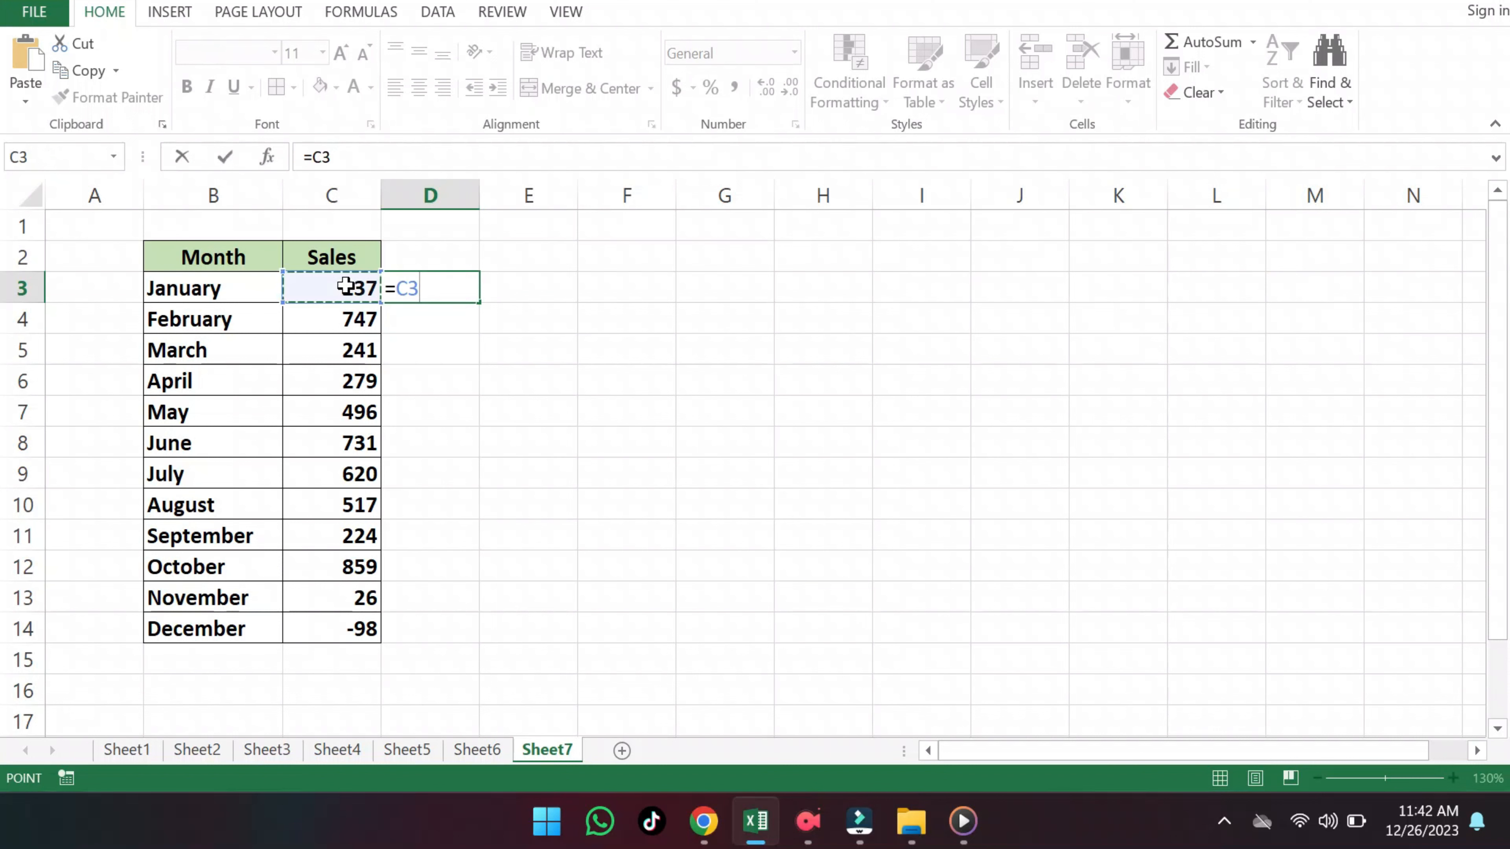
key(Return)
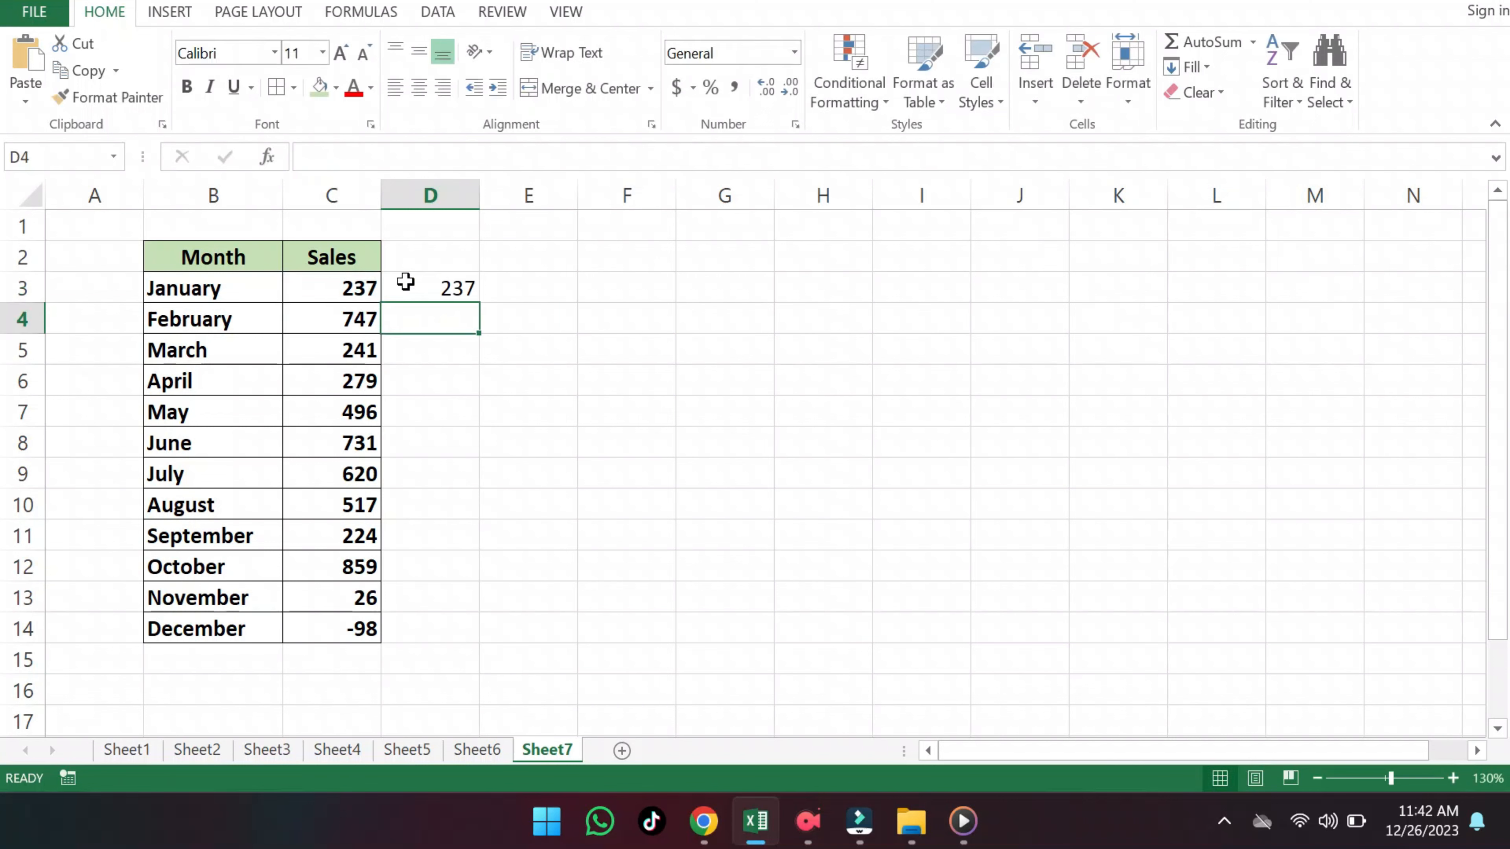
Fill the D3 formula down through D14 for the remaining months.
click(406, 282)
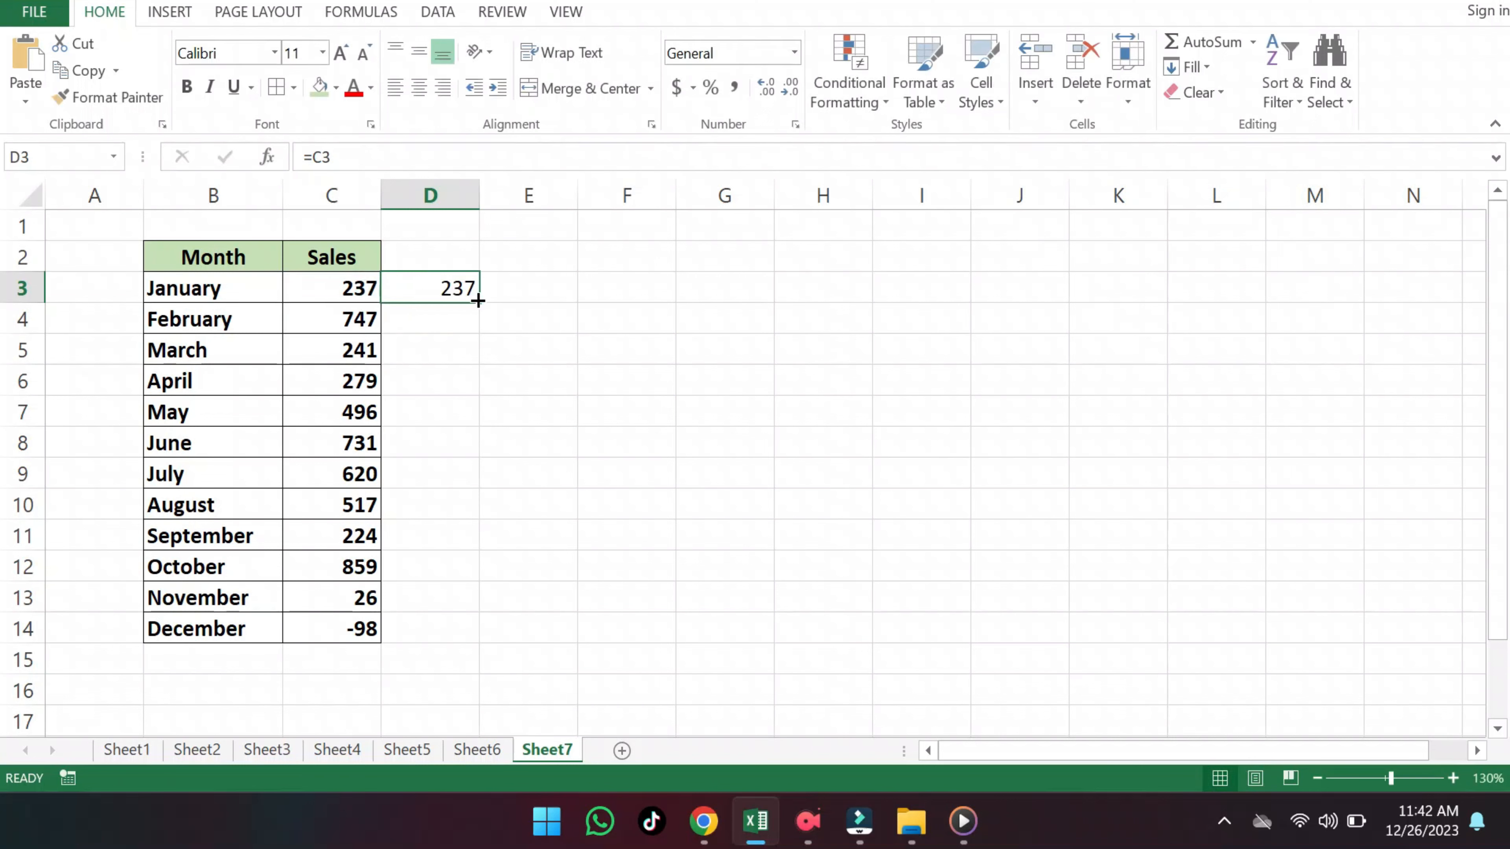
drag(481, 303, 478, 306)
drag(482, 457, 482, 636)
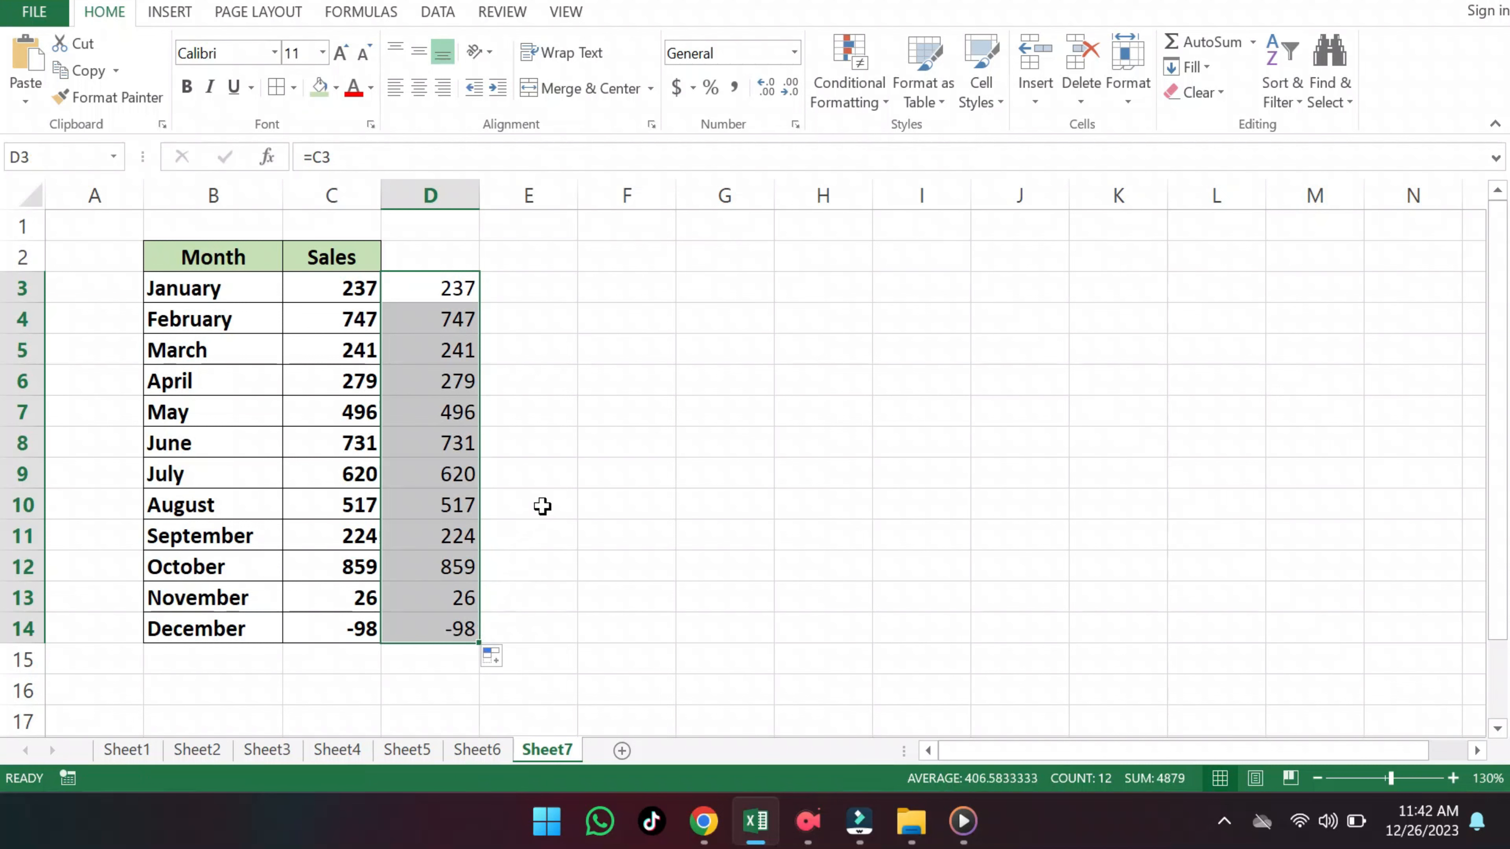
Apply green gradient-fill data bars to the copied sales values in D3:D14.
click(863, 107)
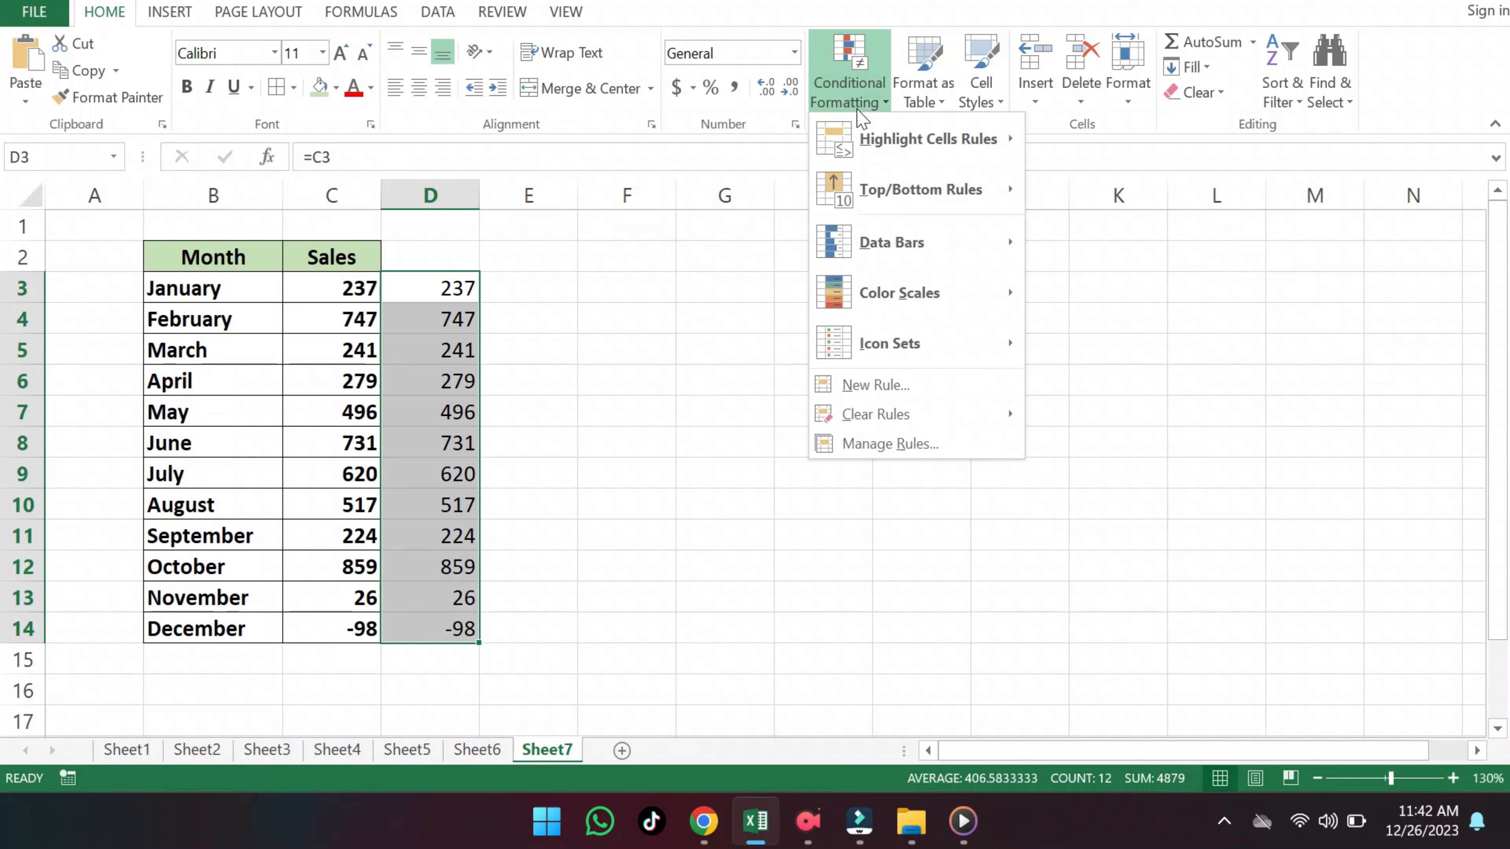
mouse_move(883, 265)
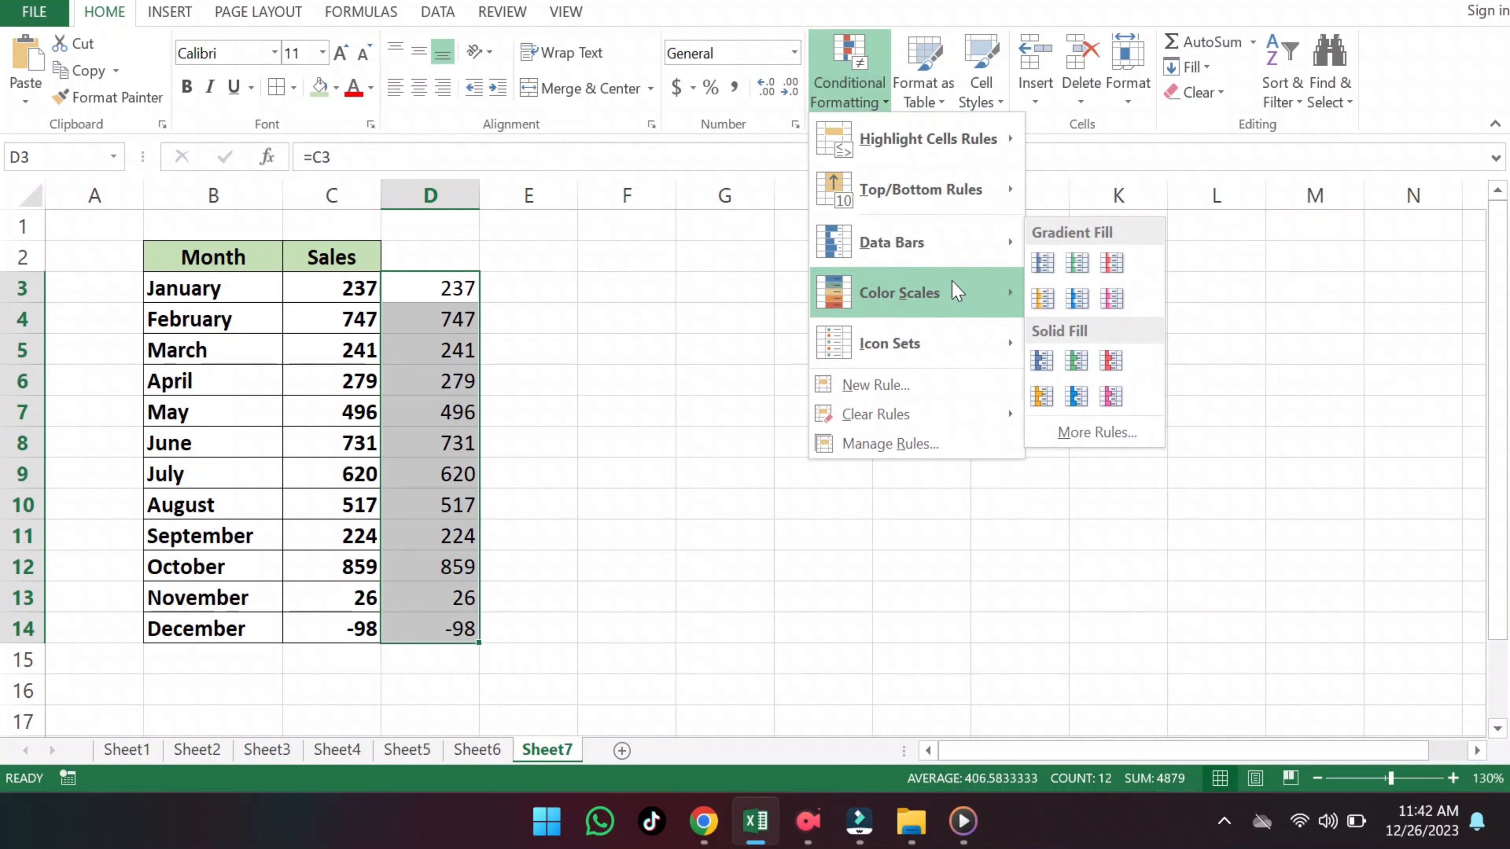
mouse_move(975, 271)
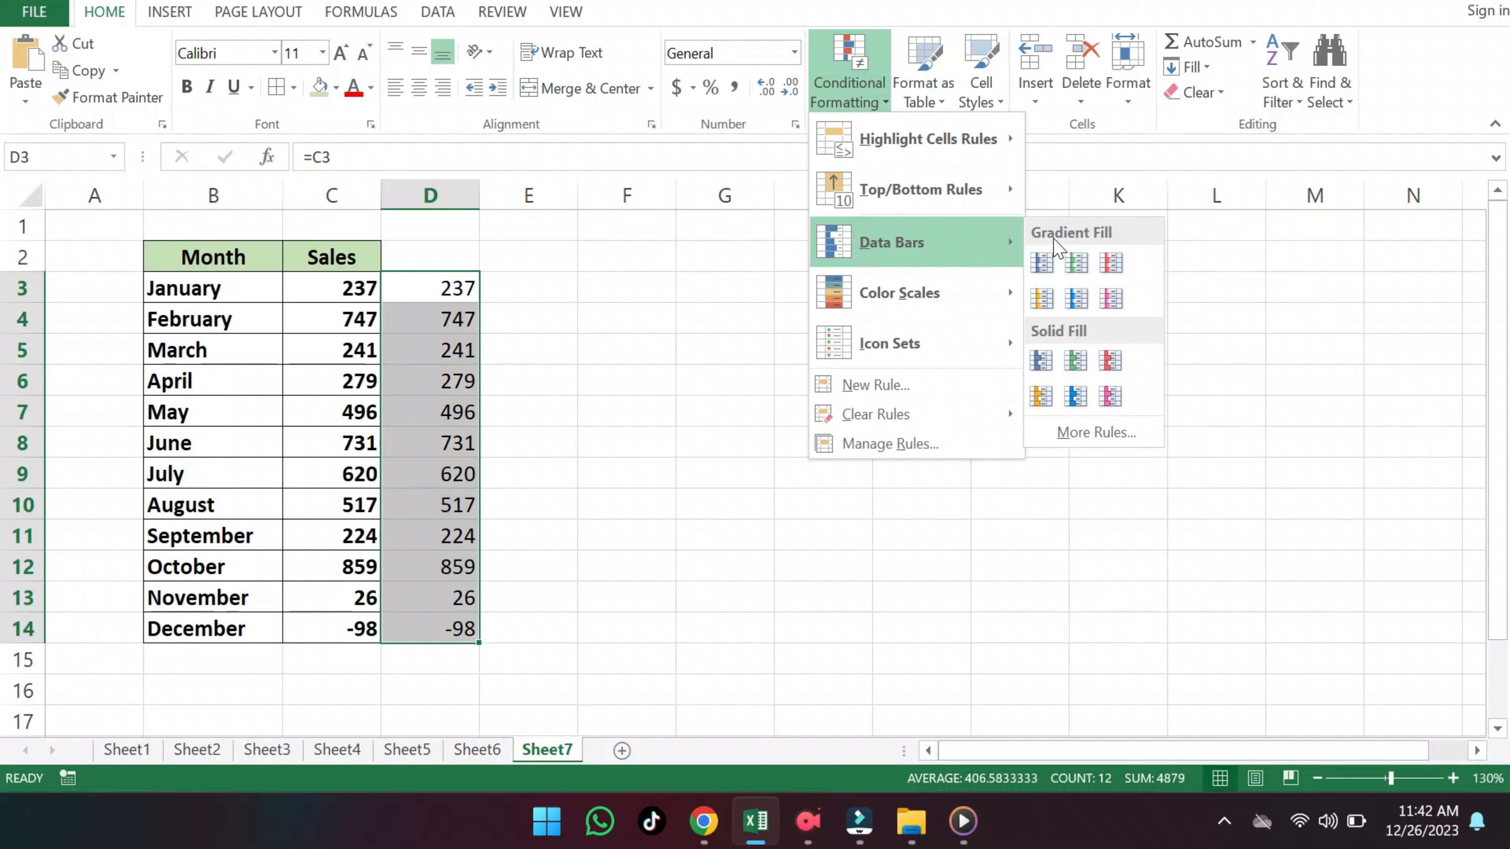
click(1082, 259)
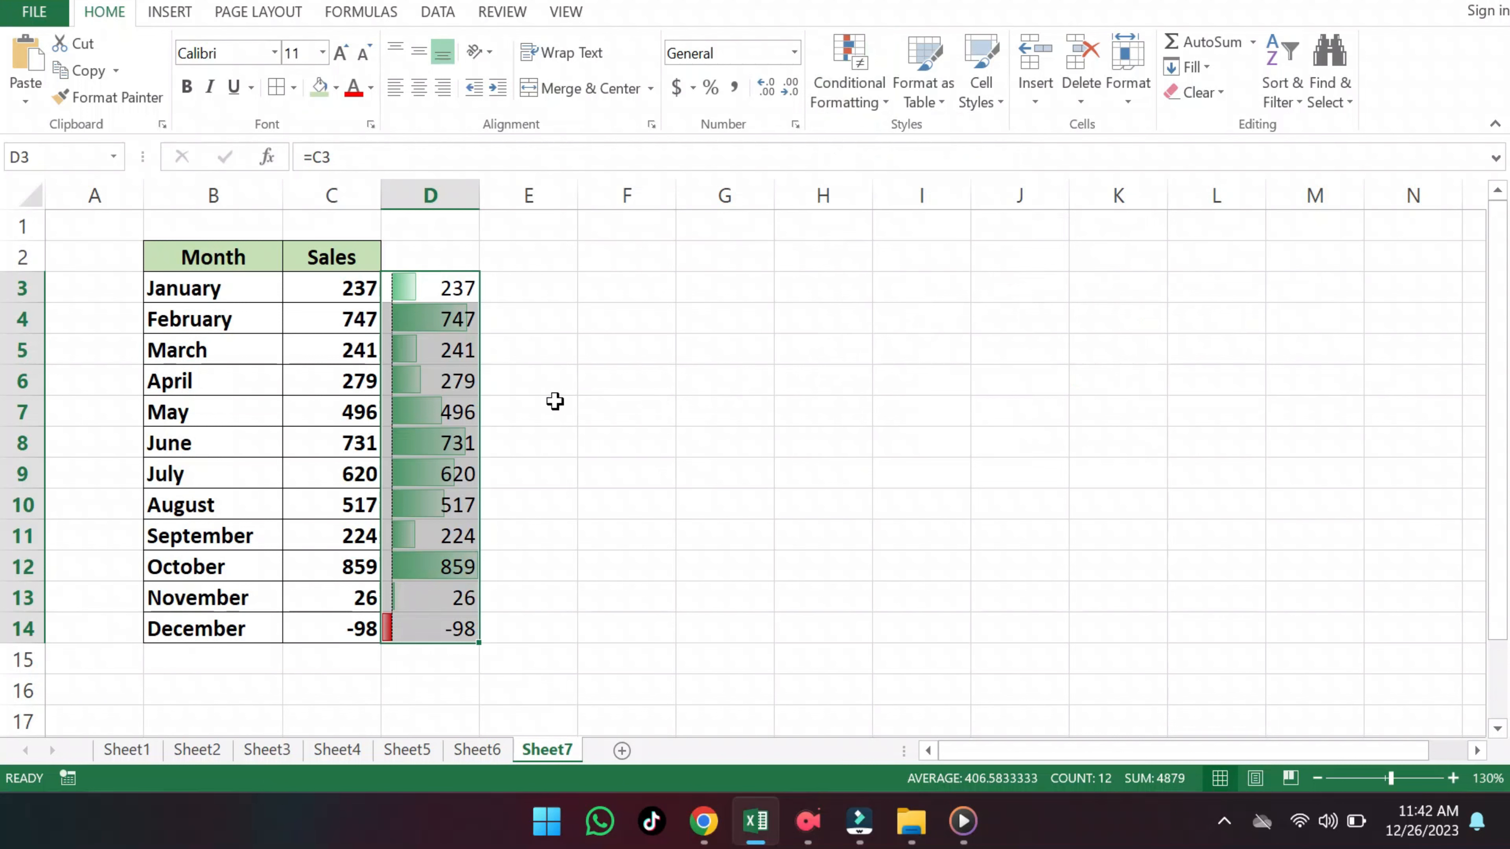
Edit the data bar rule on D3:D14 to show only the bars without the numbers, and apply it.
click(847, 106)
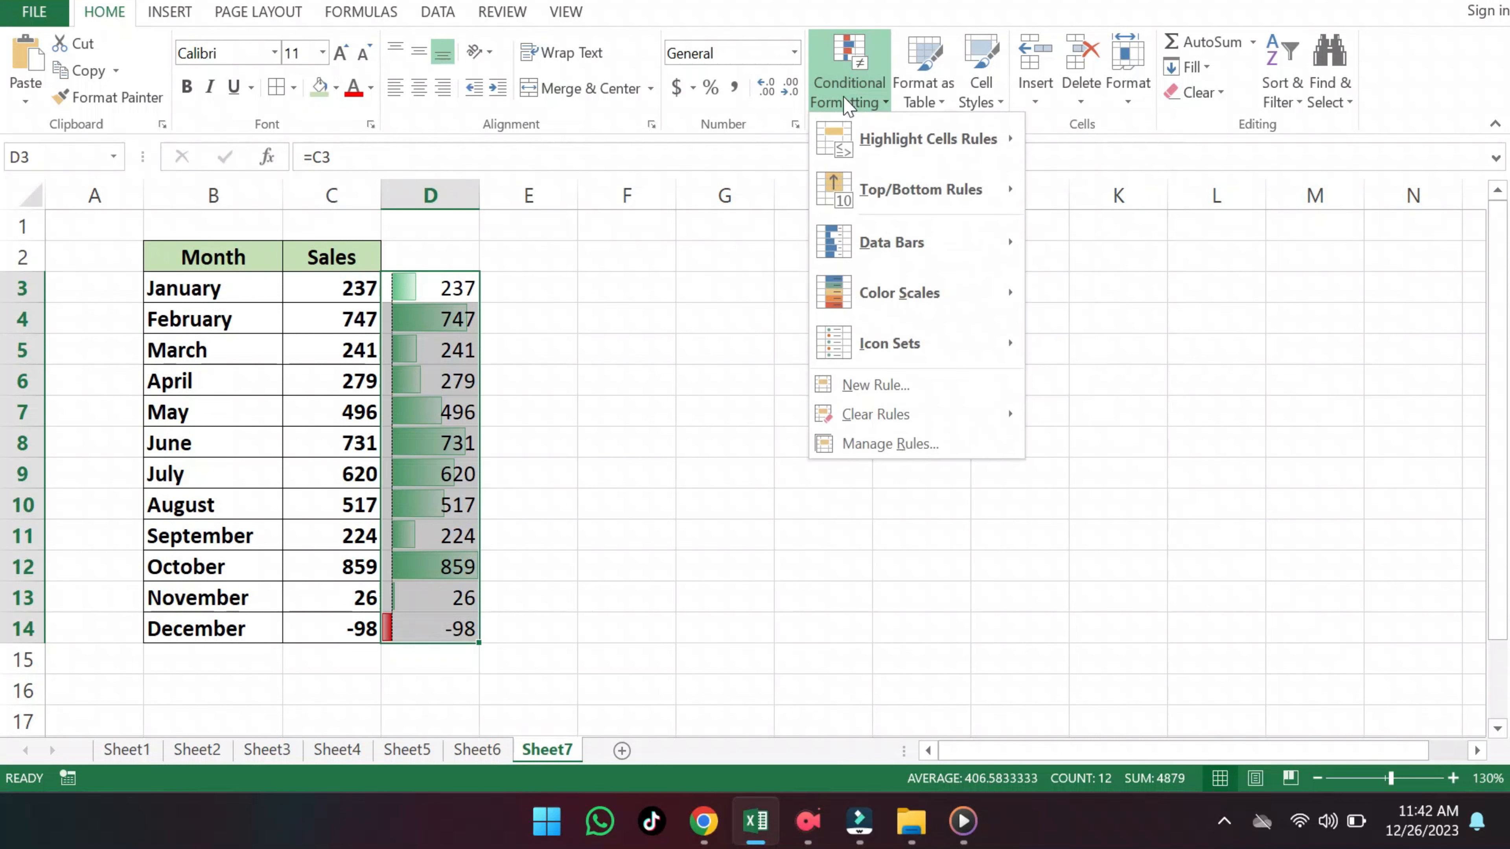
click(844, 444)
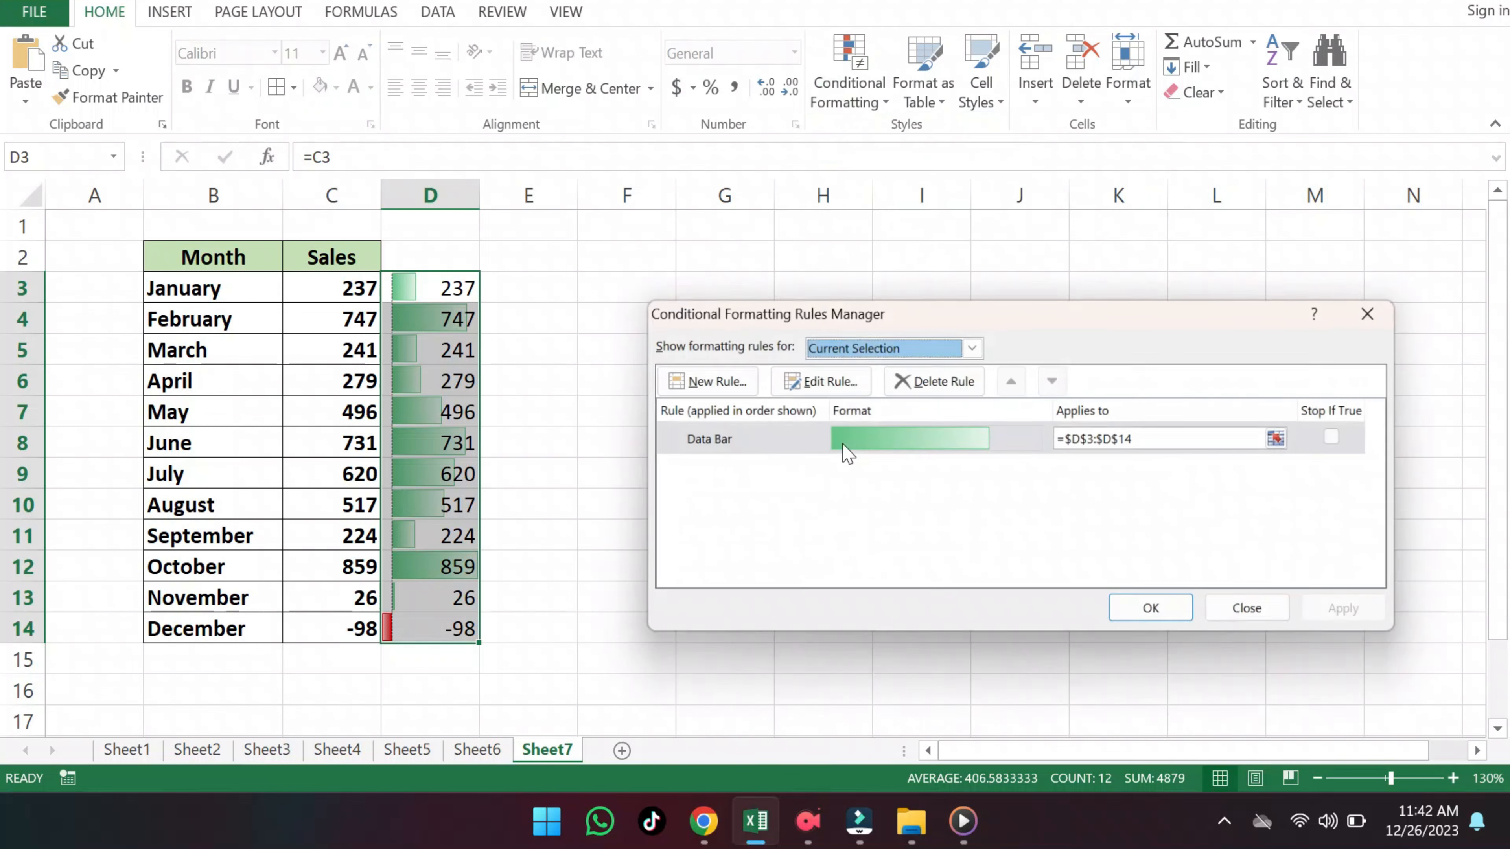
click(816, 378)
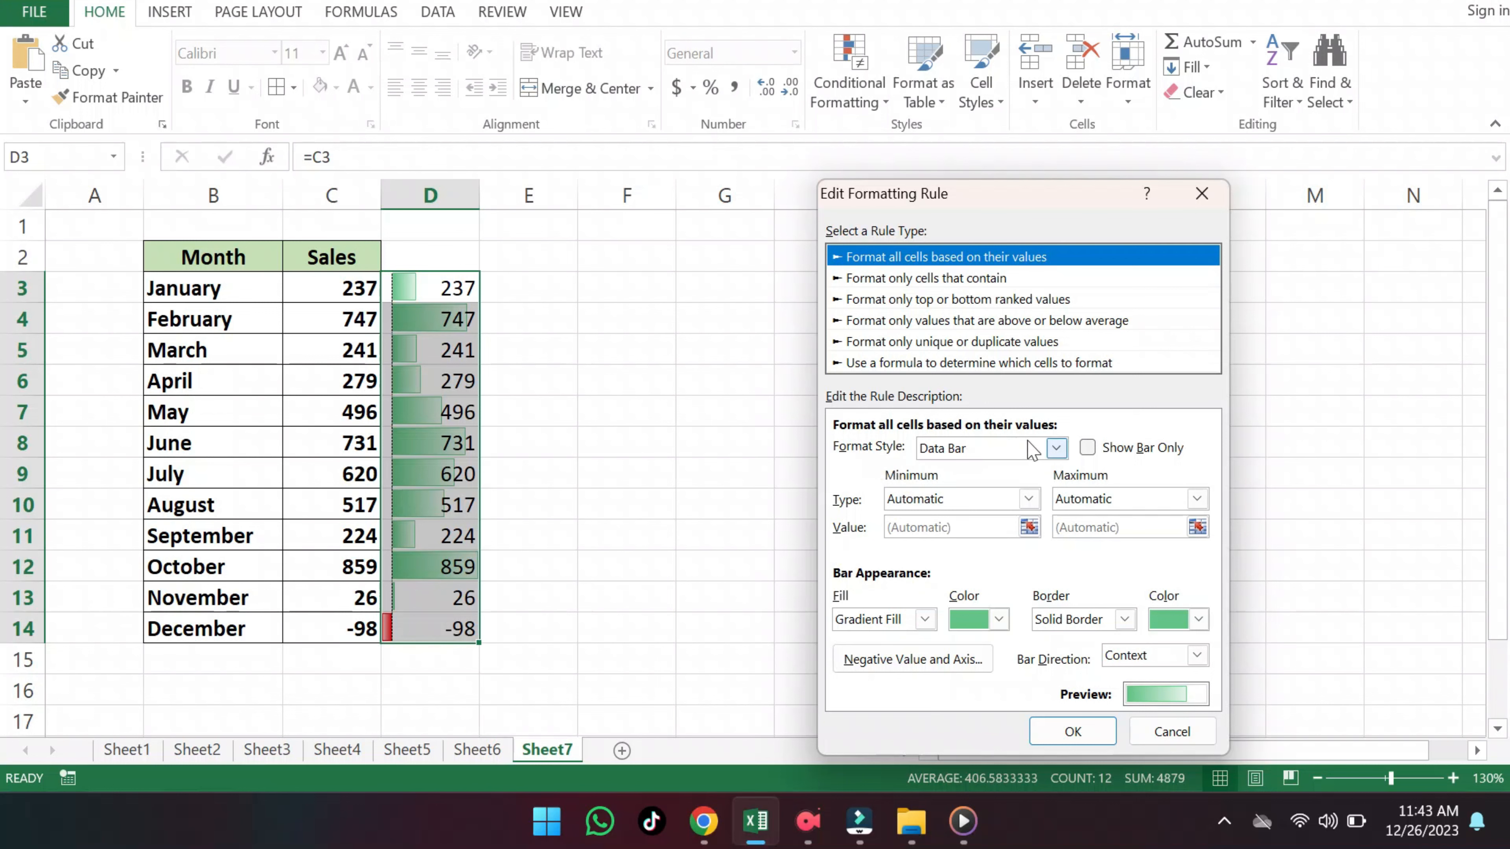
click(1084, 450)
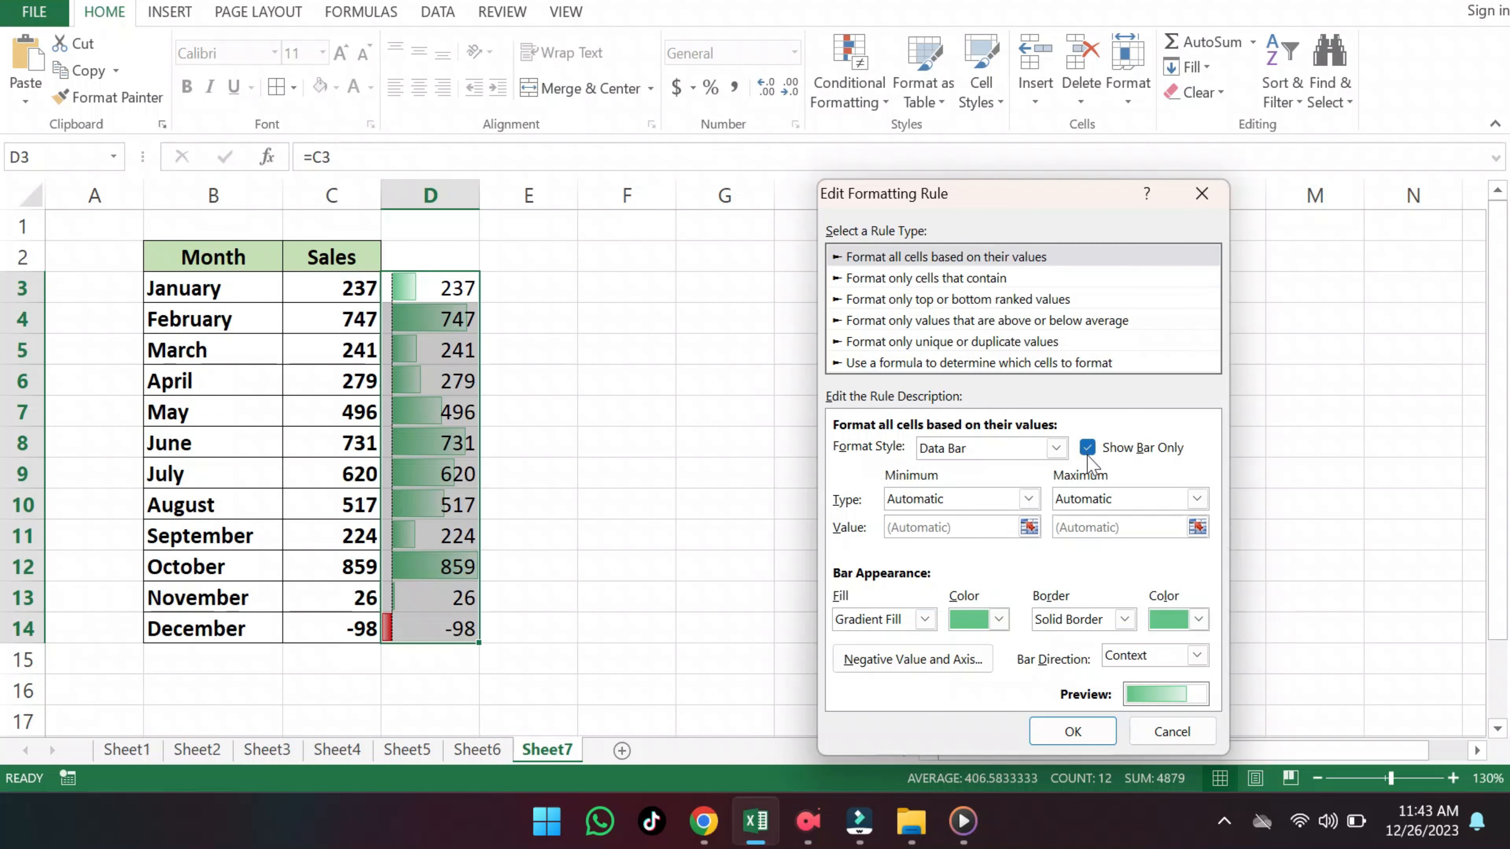
click(1073, 732)
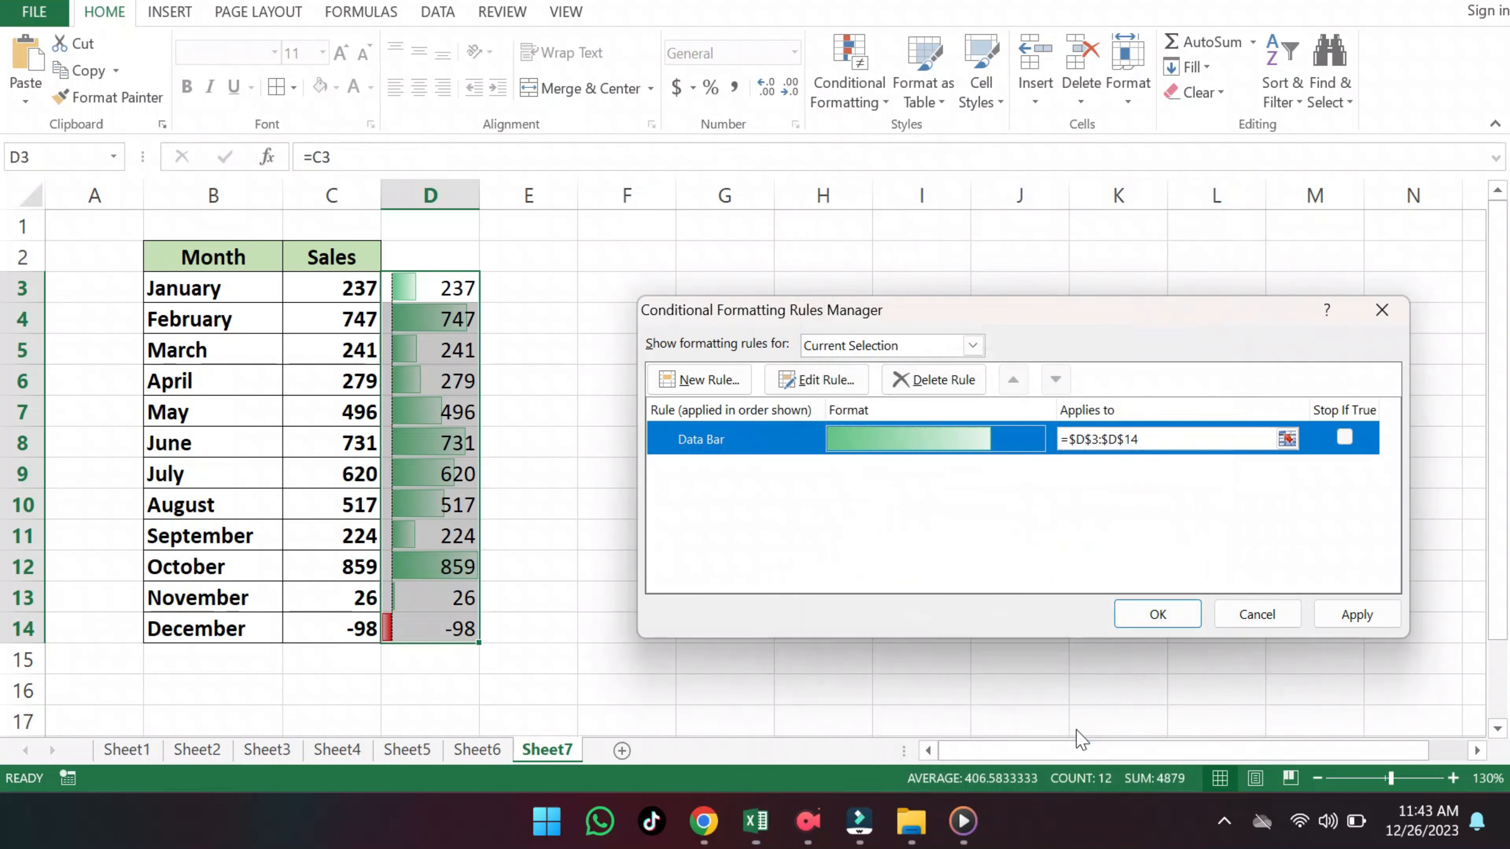
click(1156, 614)
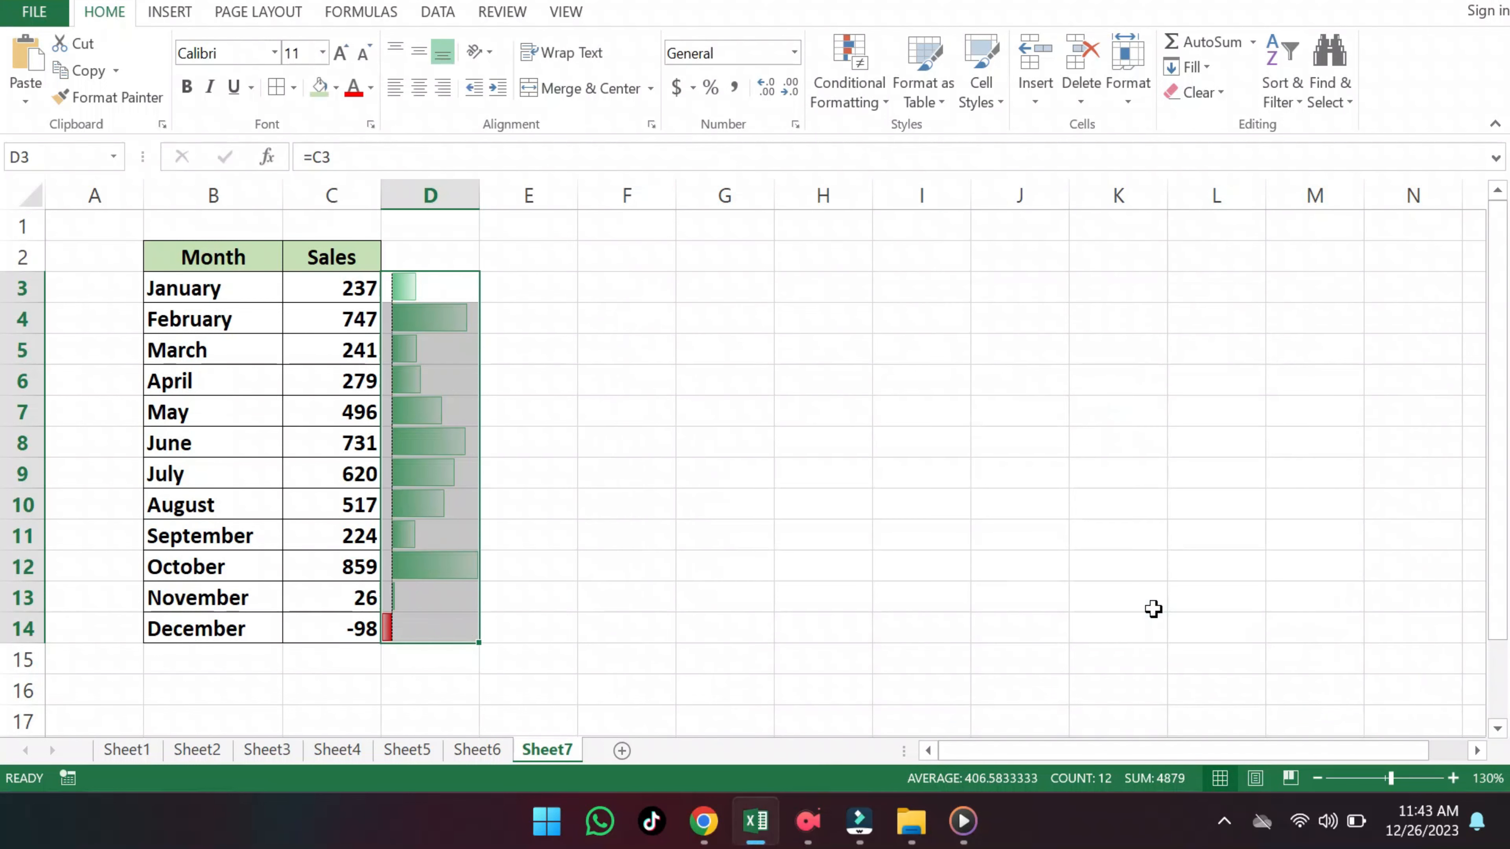
click(568, 485)
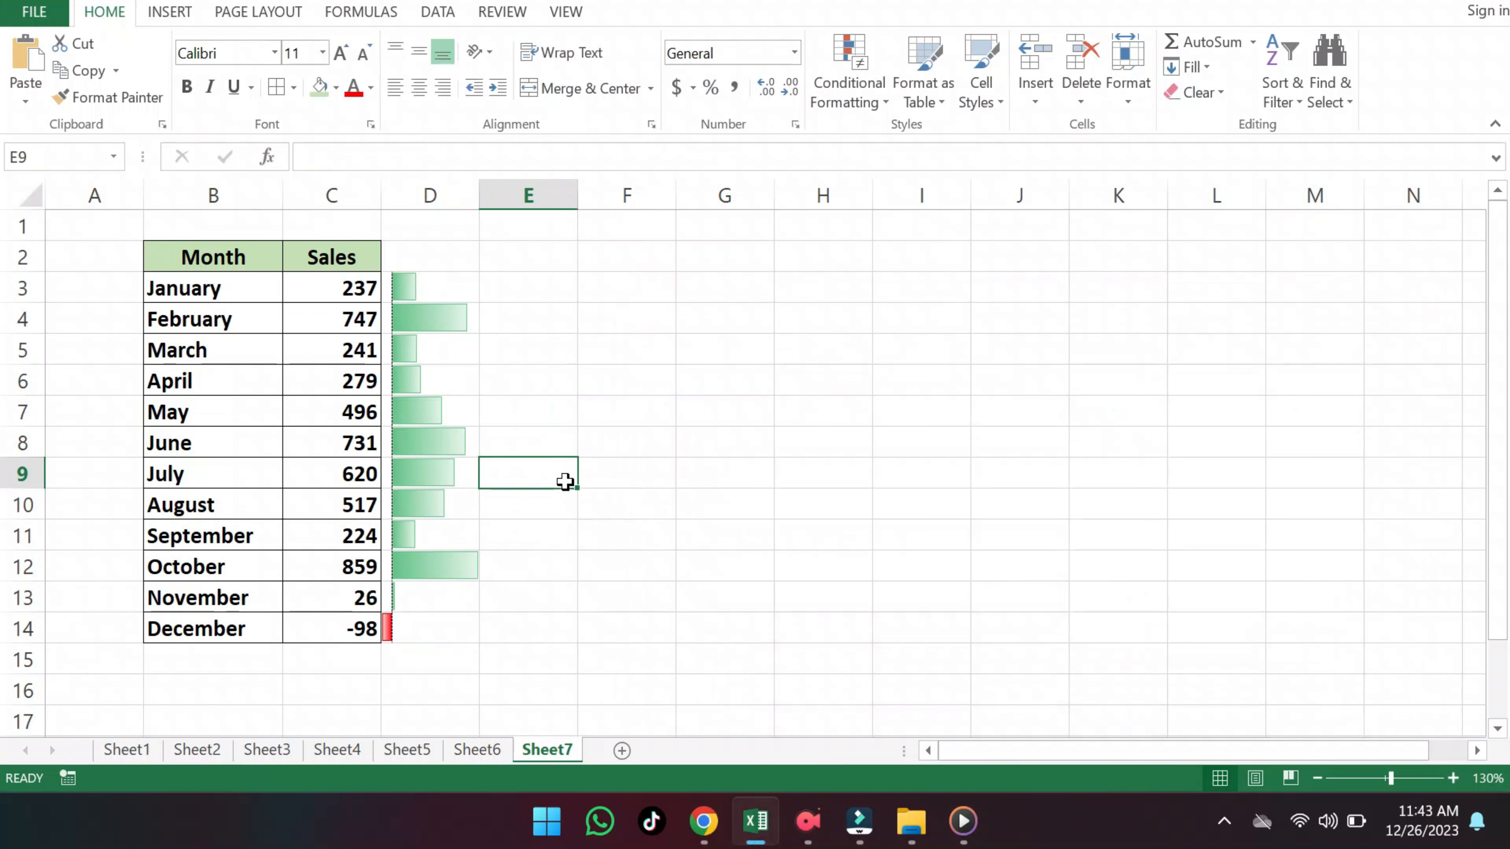
Change November's sales value in C13 to 276.
click(359, 599)
double_click(364, 600)
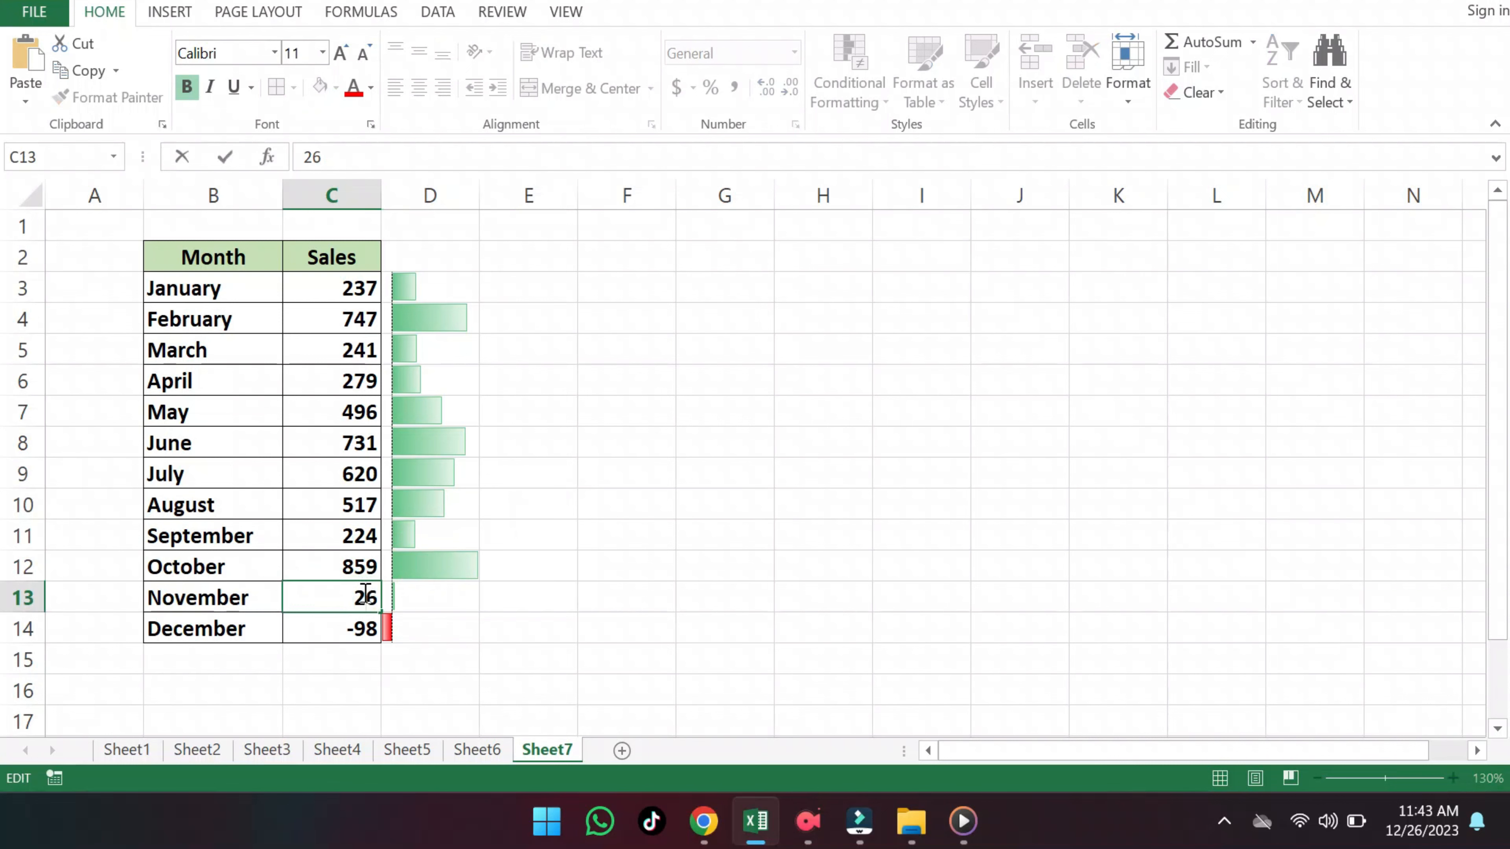
text(7)
key(Return)
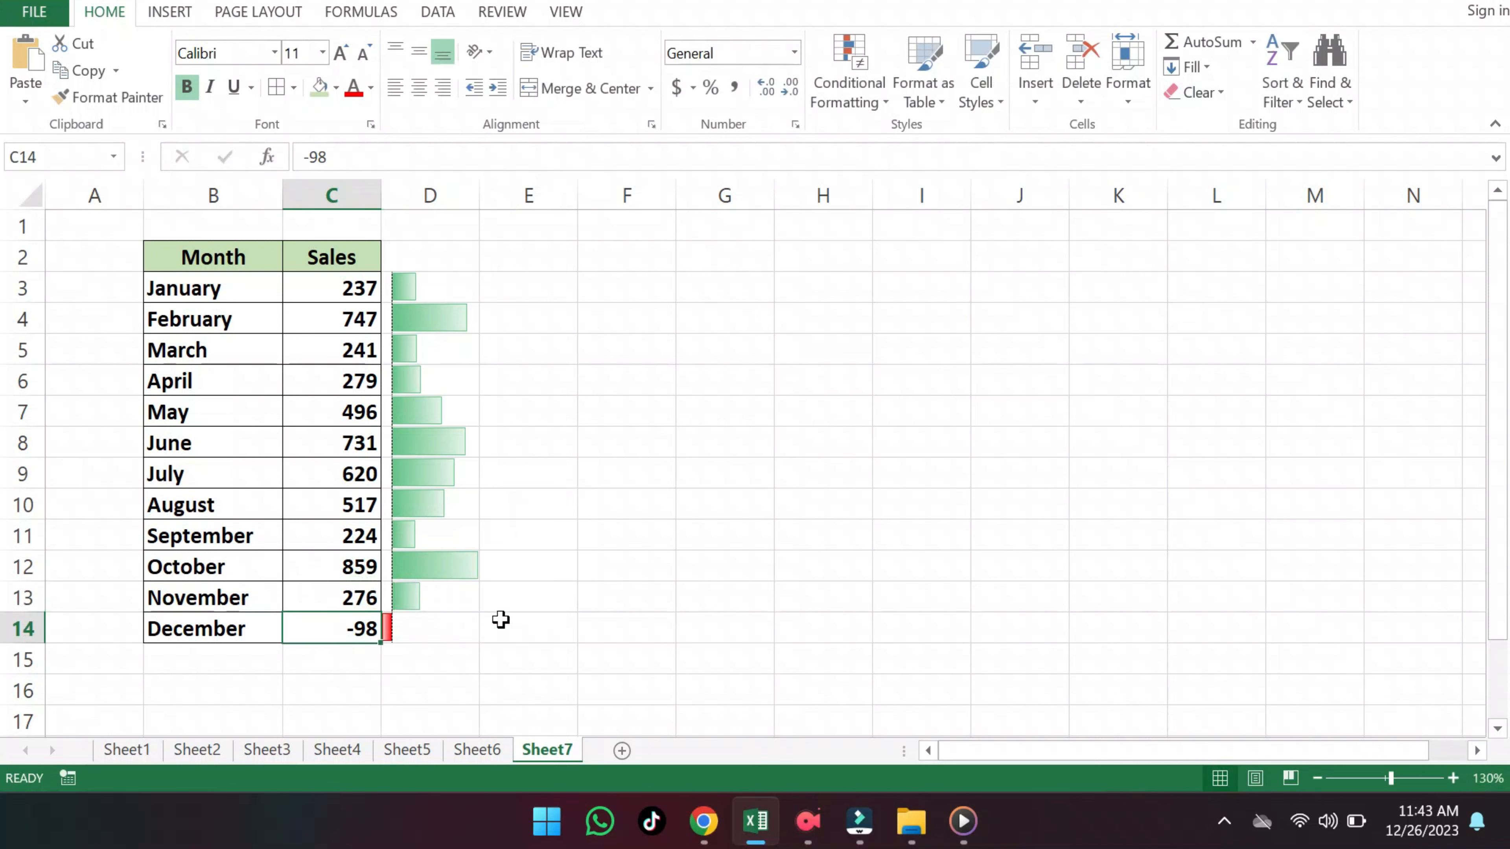